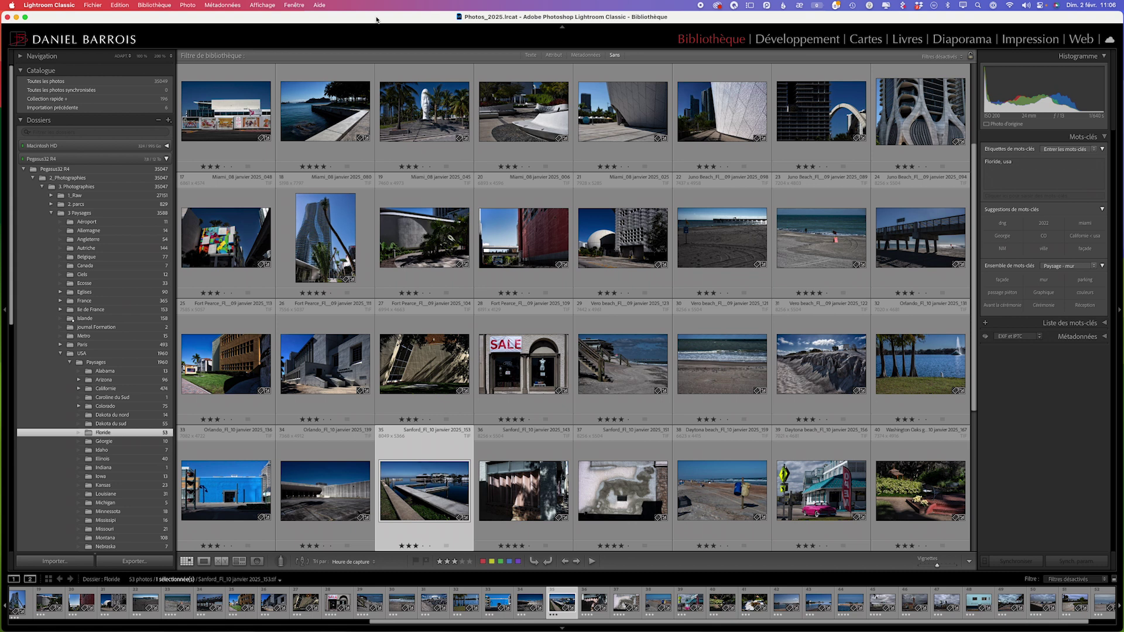
Step: Start a photo import and choose the DCIM folder on the NIKON Z 8 card as the source
click(54, 562)
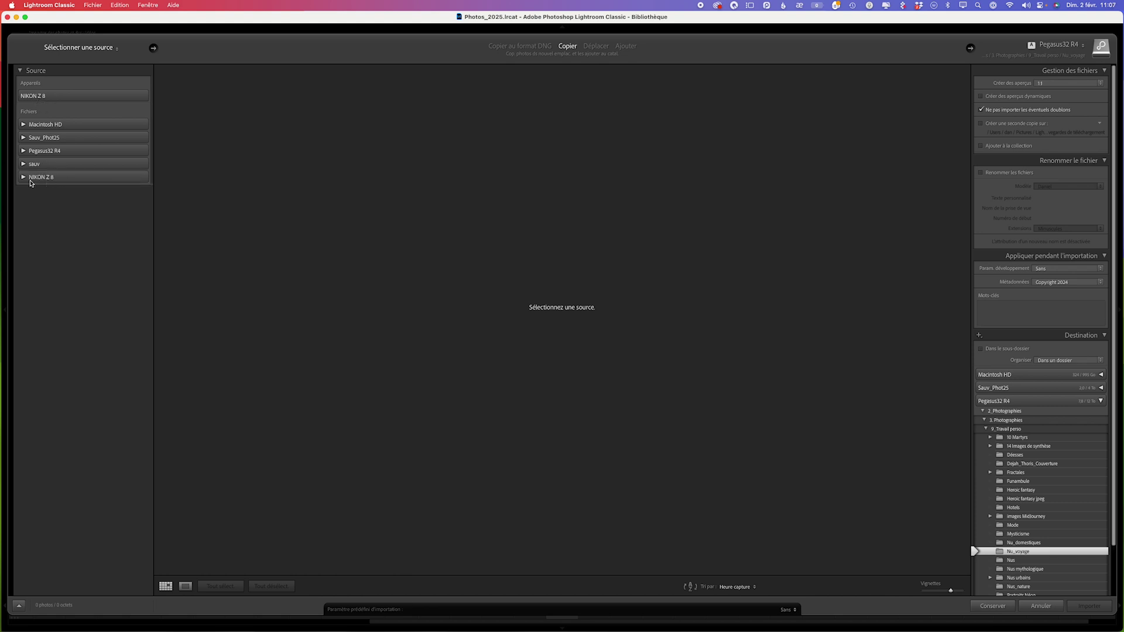
click(24, 177)
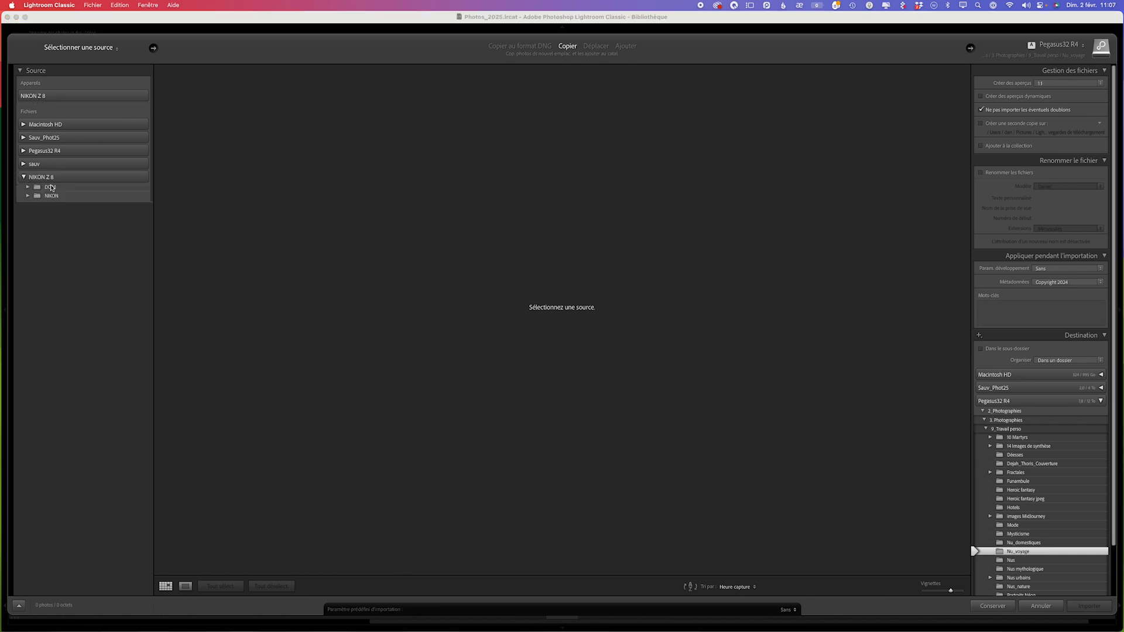
click(50, 188)
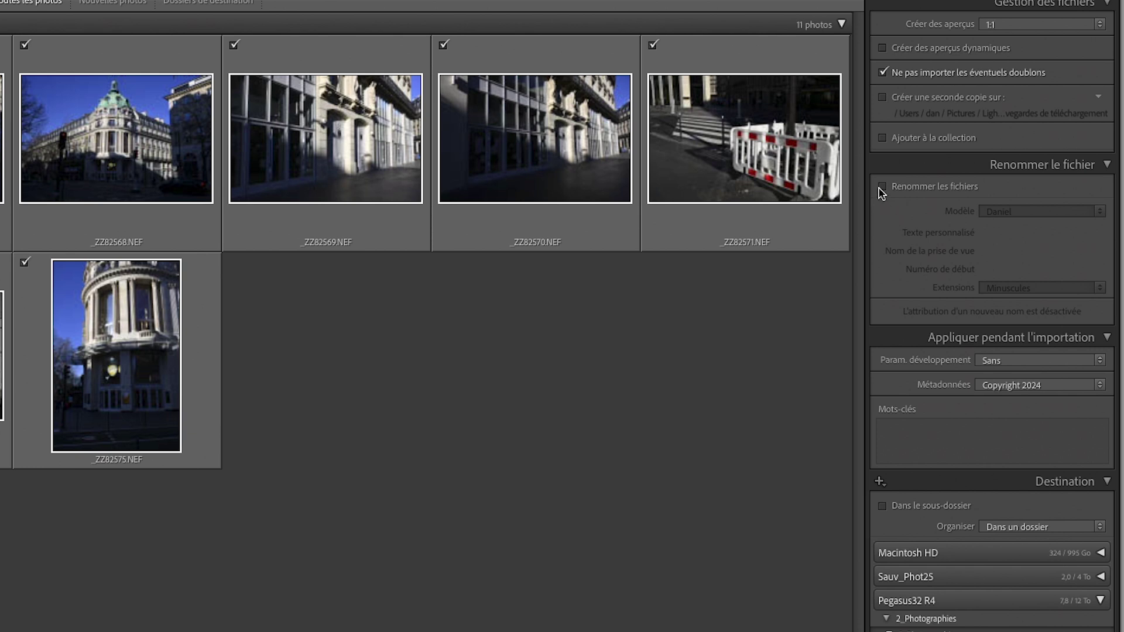
Step: Enable renaming of the imported files and open the file name template editor
click(897, 185)
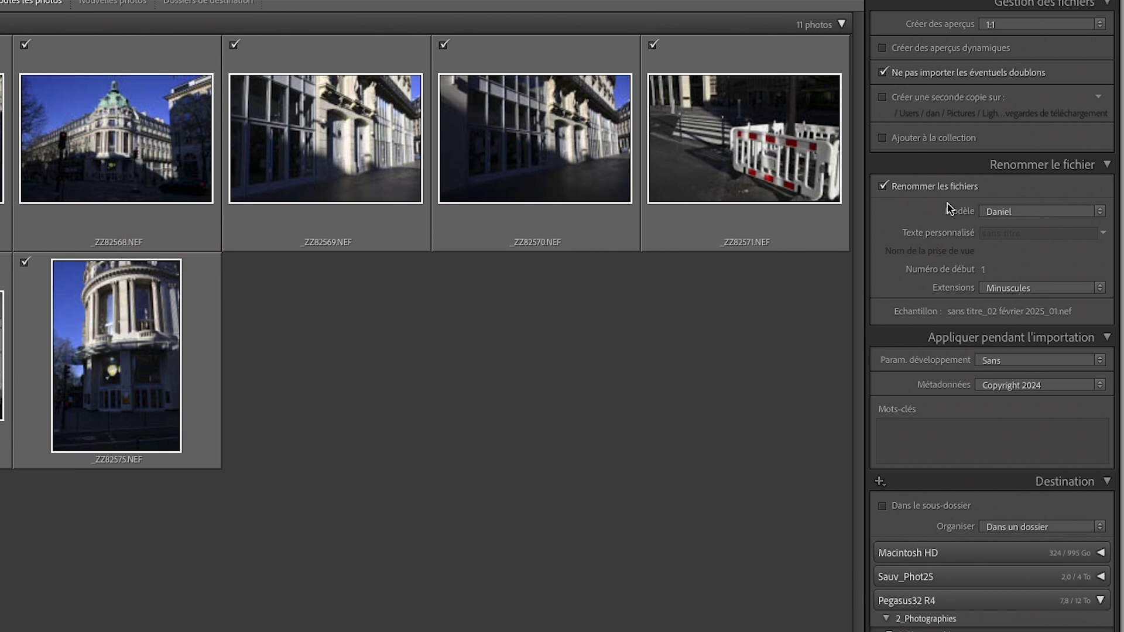
click(1035, 212)
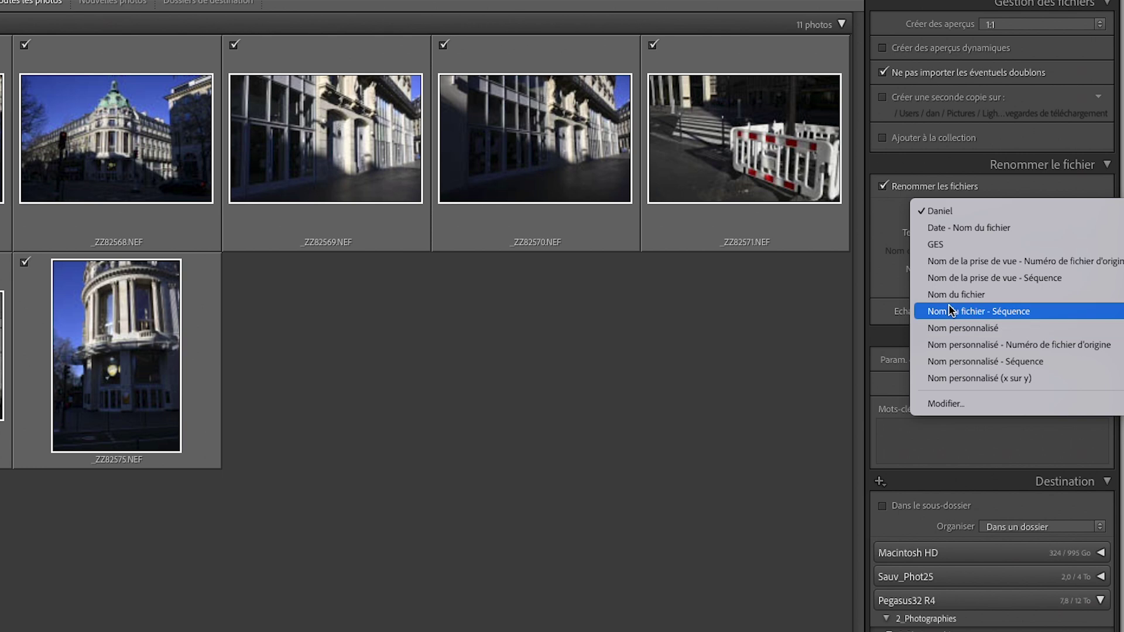
click(940, 403)
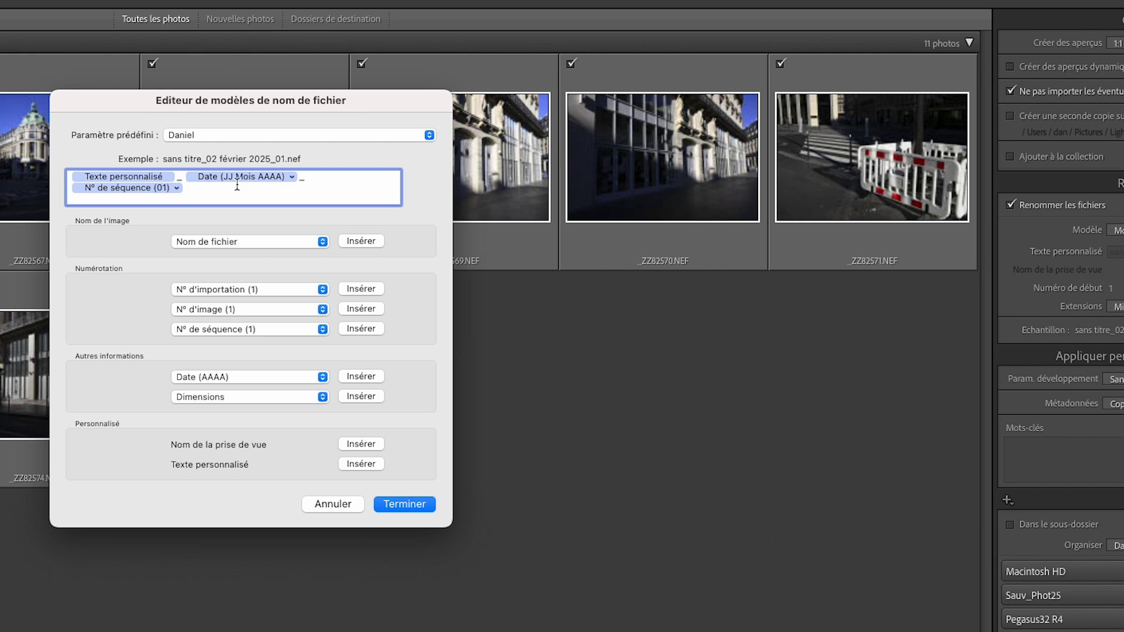
Step: Clear the existing file name template and begin it with the Texte personnalisé token followed by an underscore
click(87, 189)
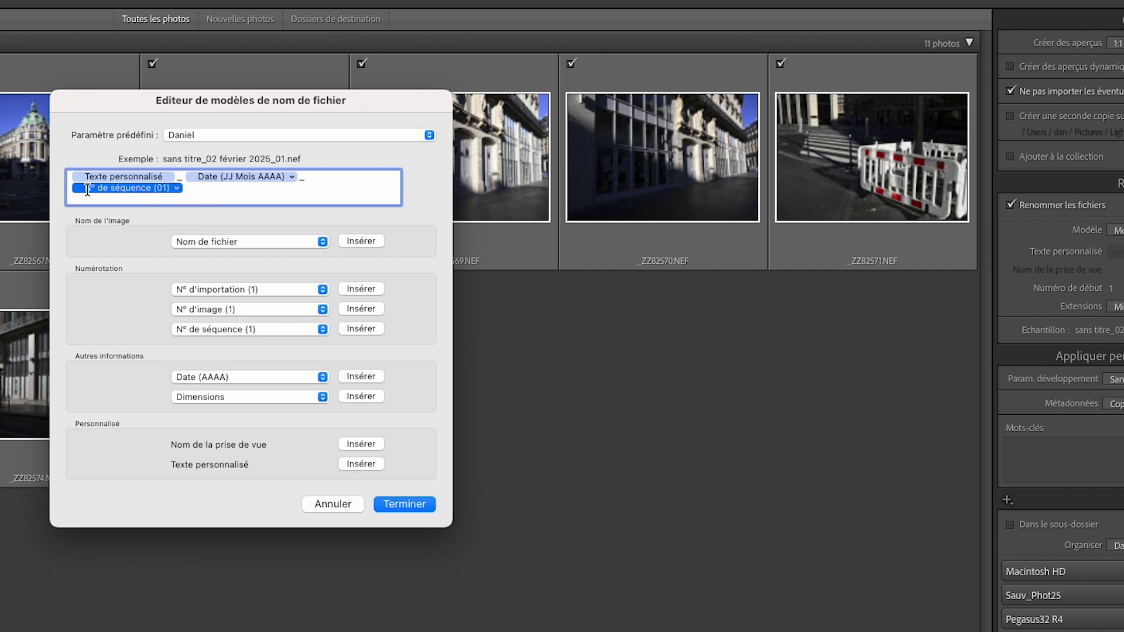
key(super+a)
key(BackSpace)
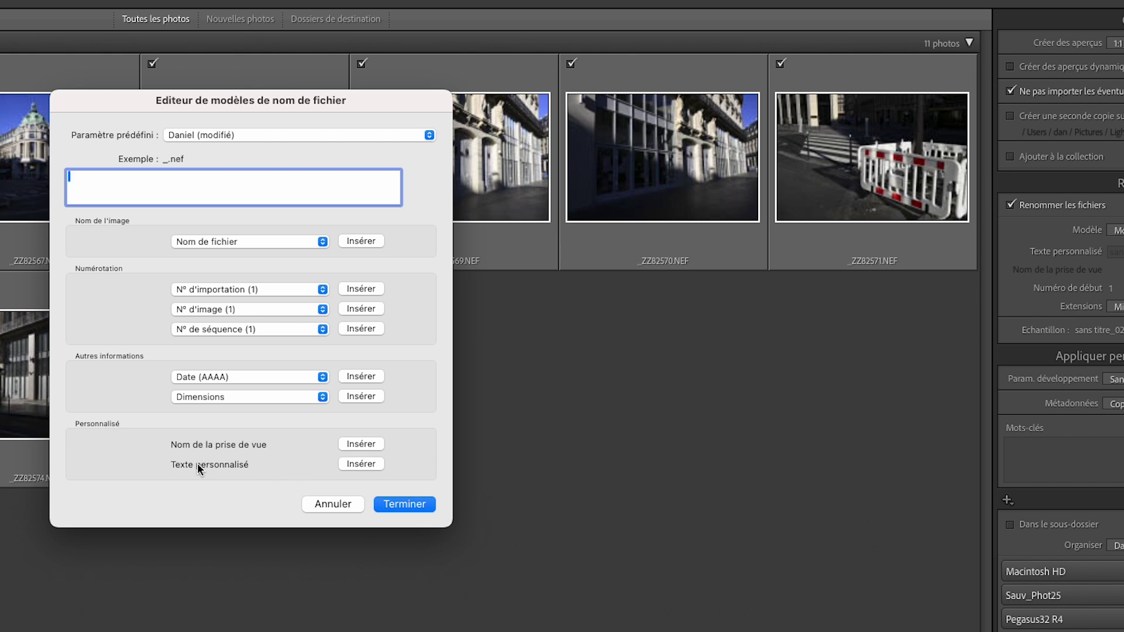
click(365, 463)
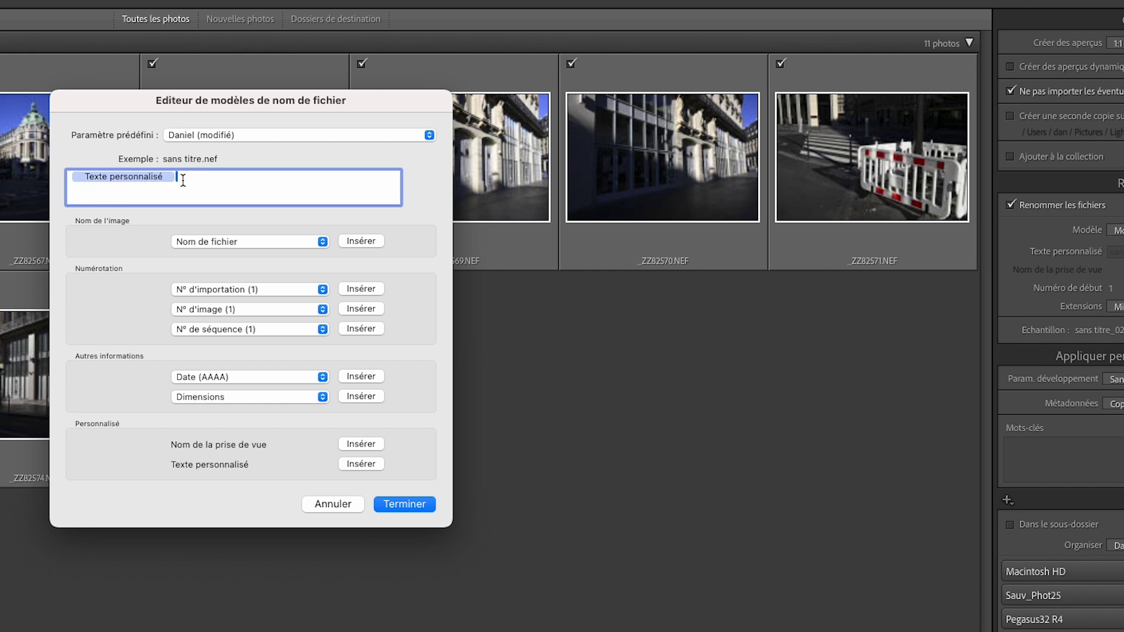
text(_)
Step: Try the Date (JJ Mois AAAA) token after the underscore, view its alternative date formats, and remove it
click(199, 377)
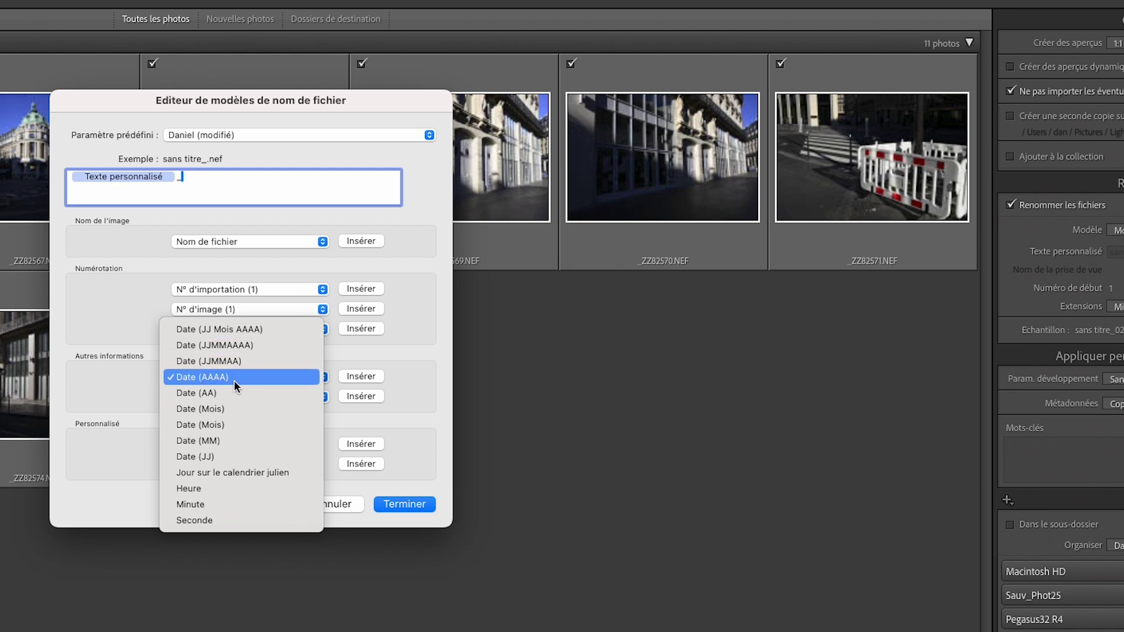
click(221, 330)
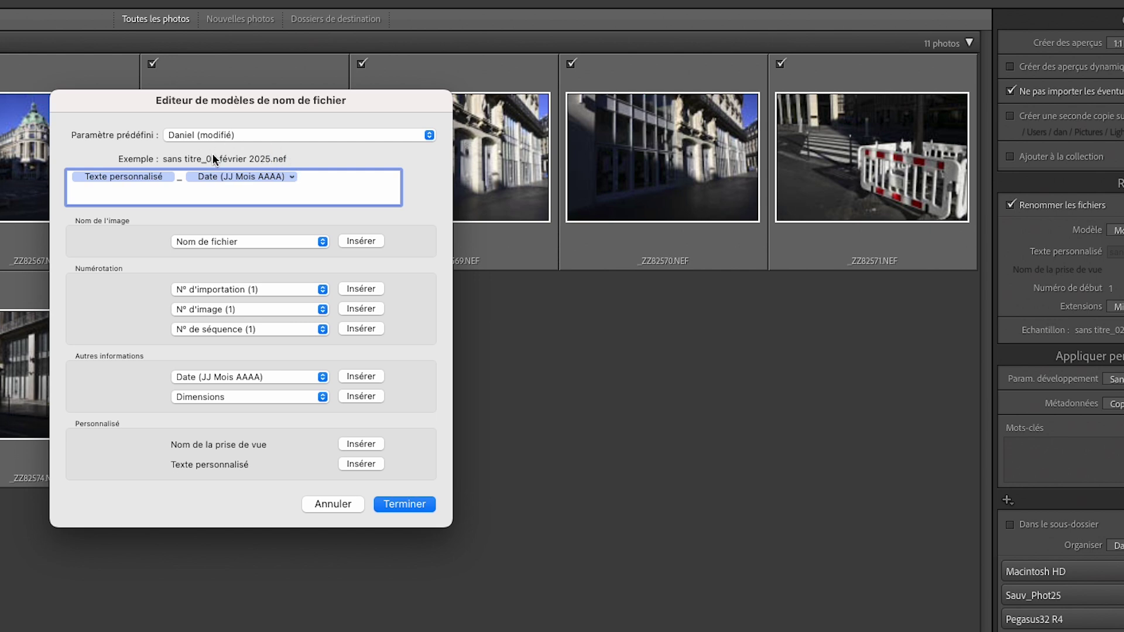
click(292, 177)
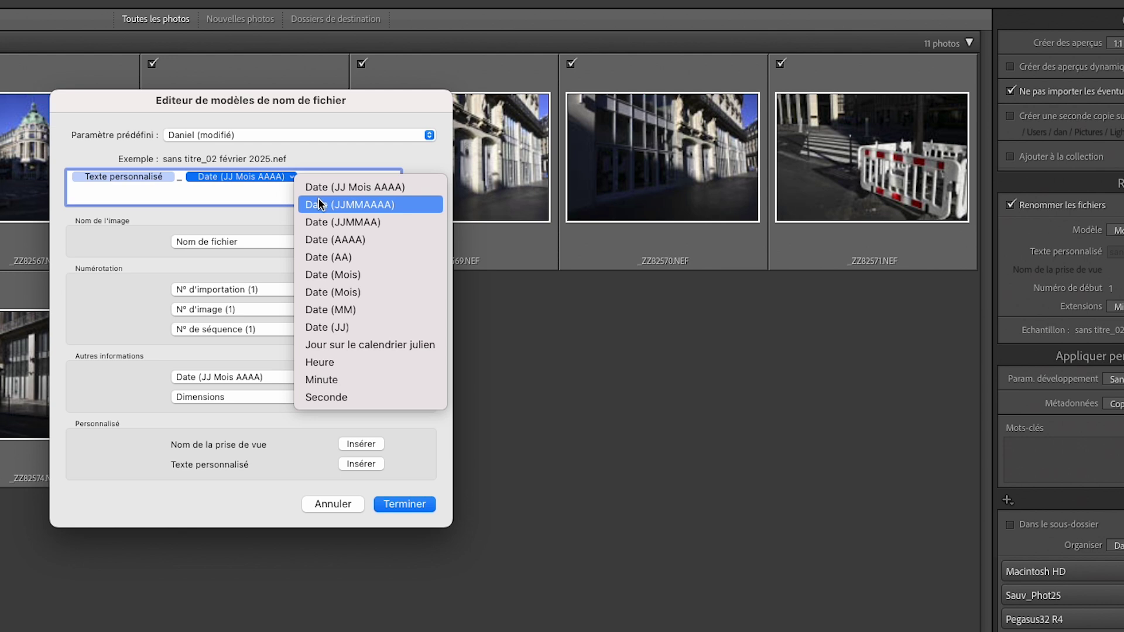
click(320, 175)
drag(320, 175, 192, 177)
key(BackSpace)
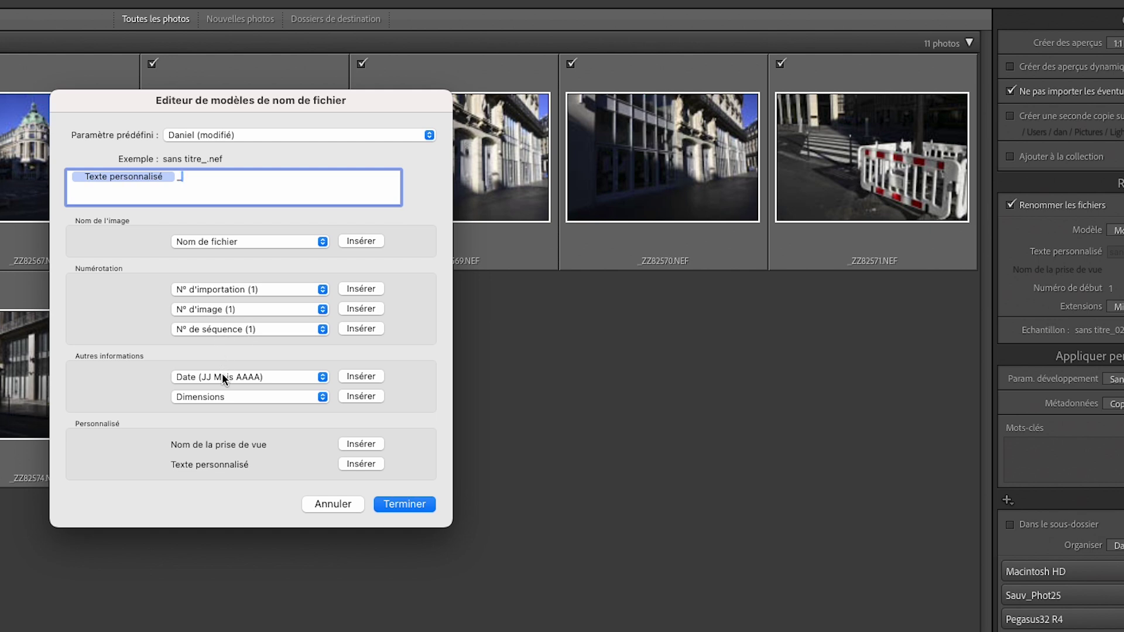
Step: Add Date (AAAA), Date (Mois) and Date (JJ) tokens to the template, separated by an underscore and a hyphen
click(324, 376)
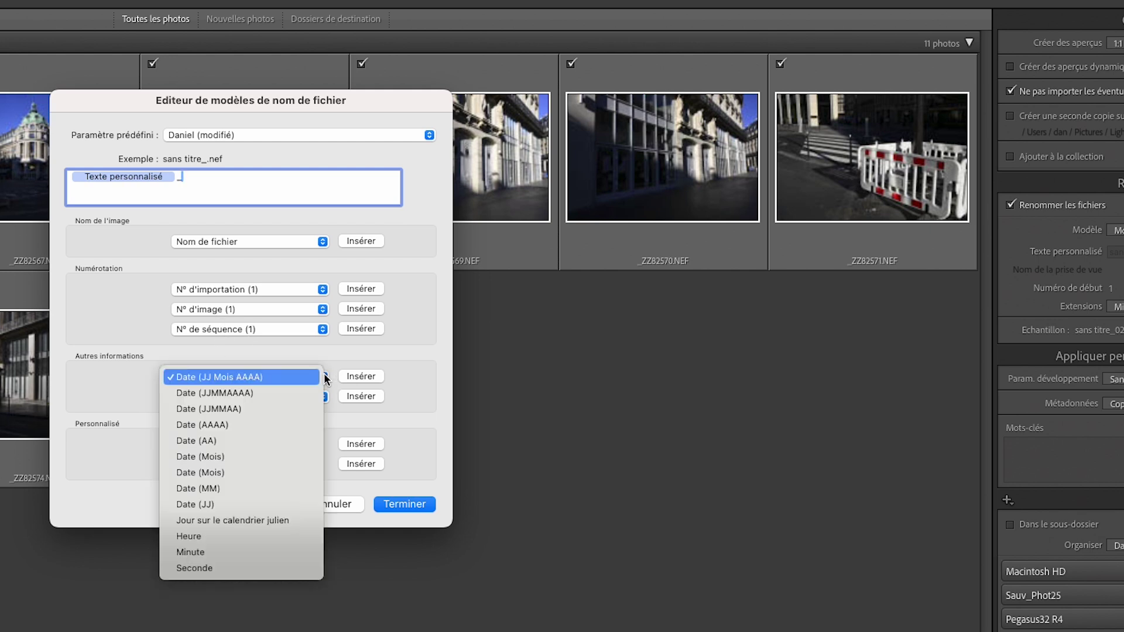
click(215, 430)
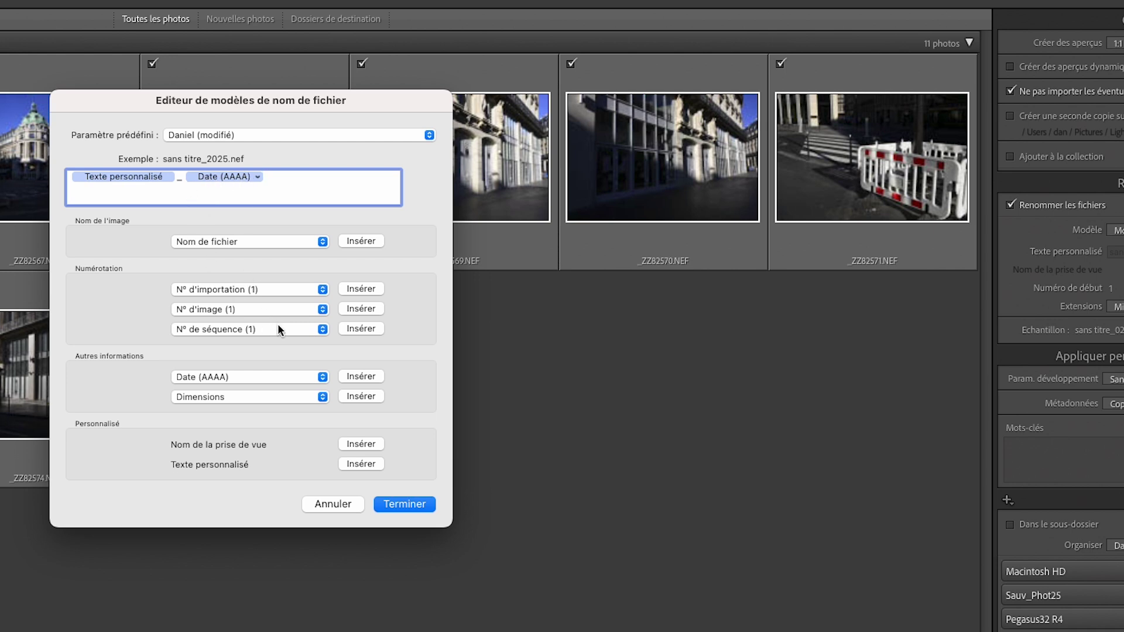
click(322, 377)
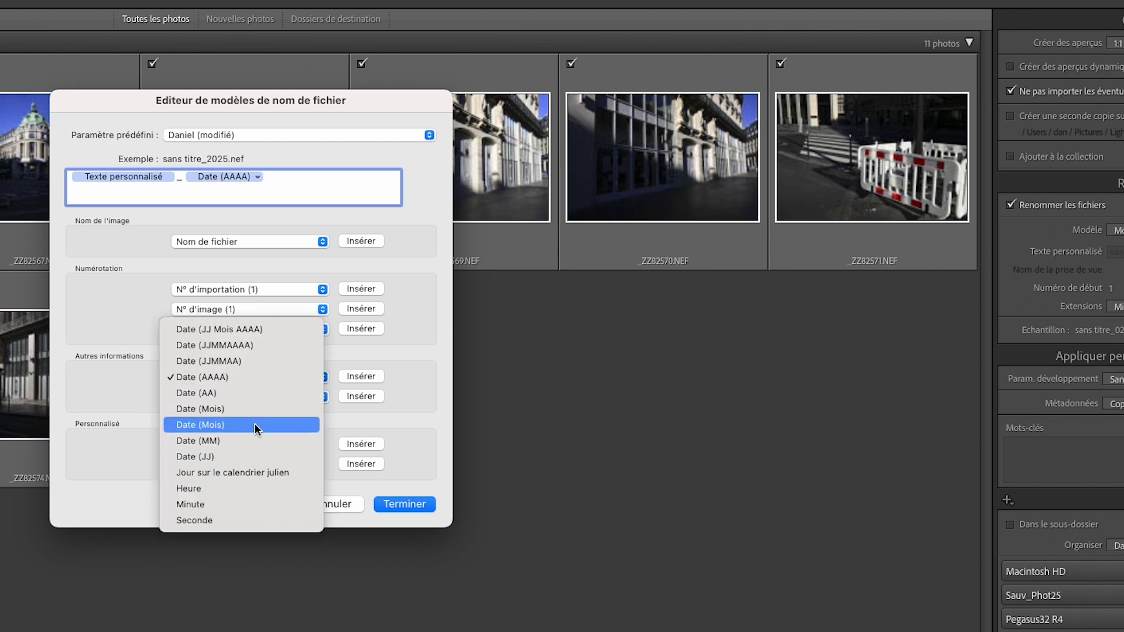
click(255, 424)
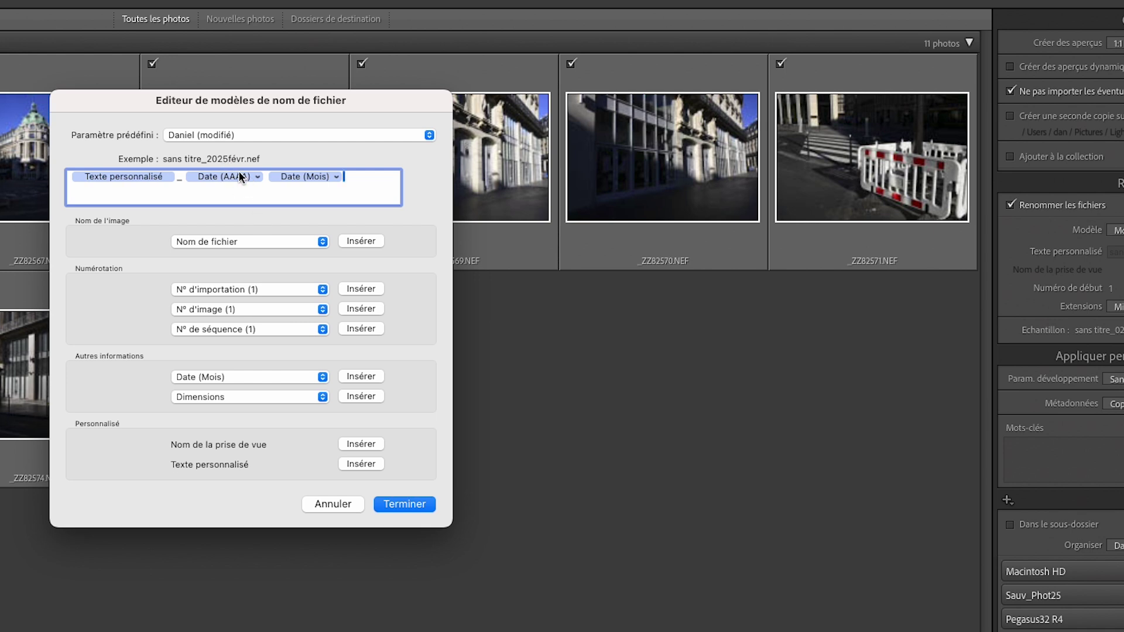
click(267, 176)
click(264, 178)
text(_)
click(357, 176)
text(-)
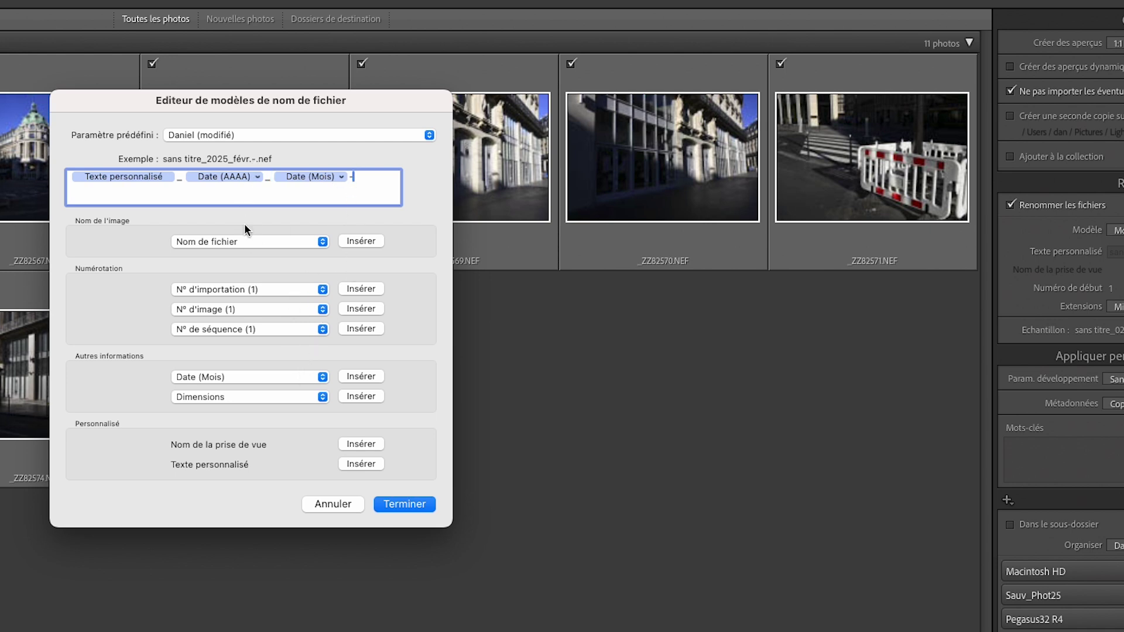
click(243, 375)
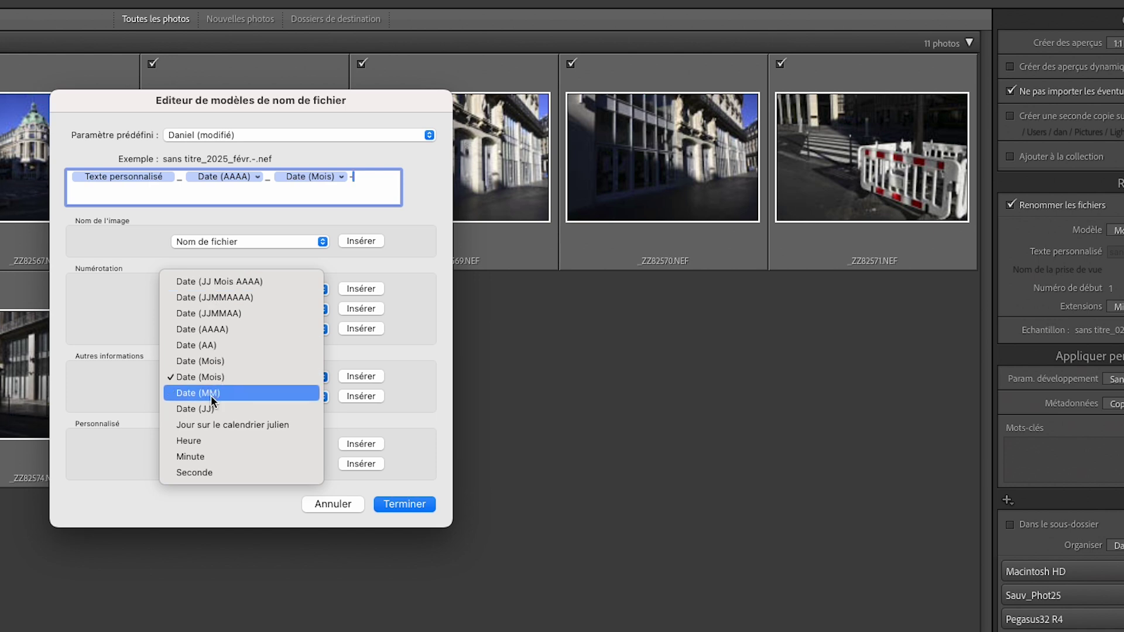
click(206, 409)
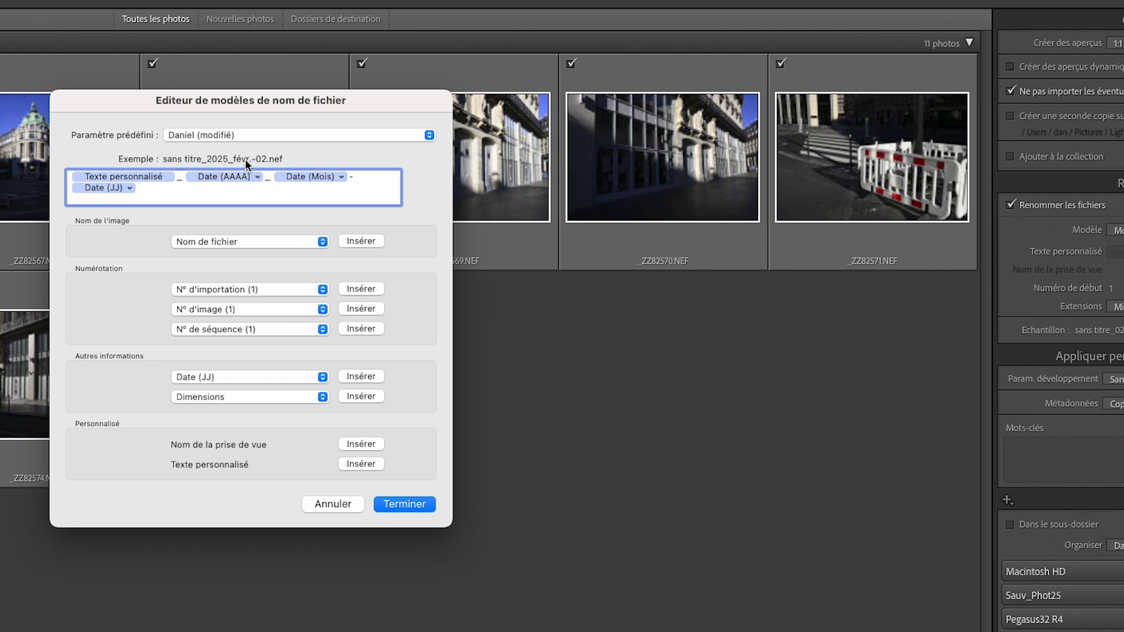
Step: Remove all tokens and text from the file name template
click(187, 176)
double_click(186, 177)
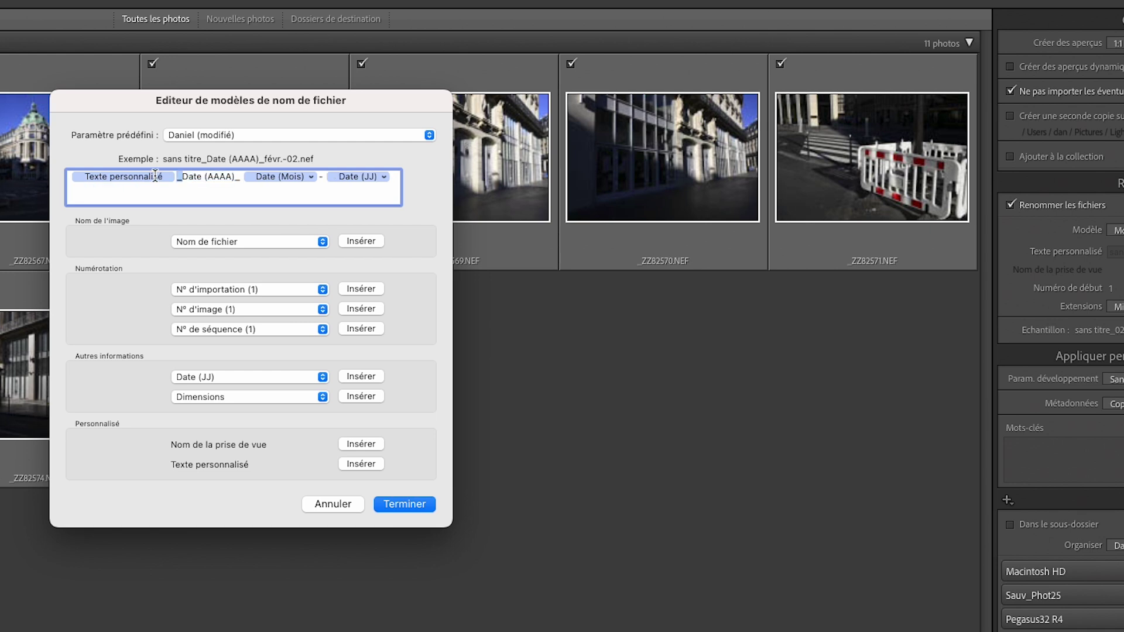
click(73, 178)
key(BackSpace)
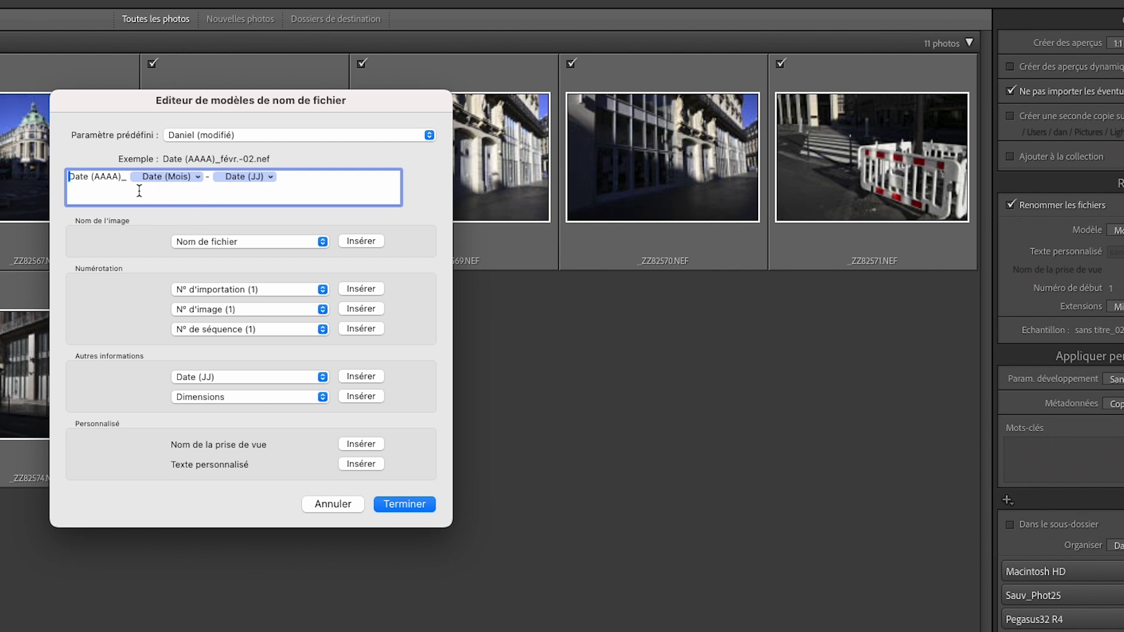
drag(298, 177, 65, 180)
key(BackSpace)
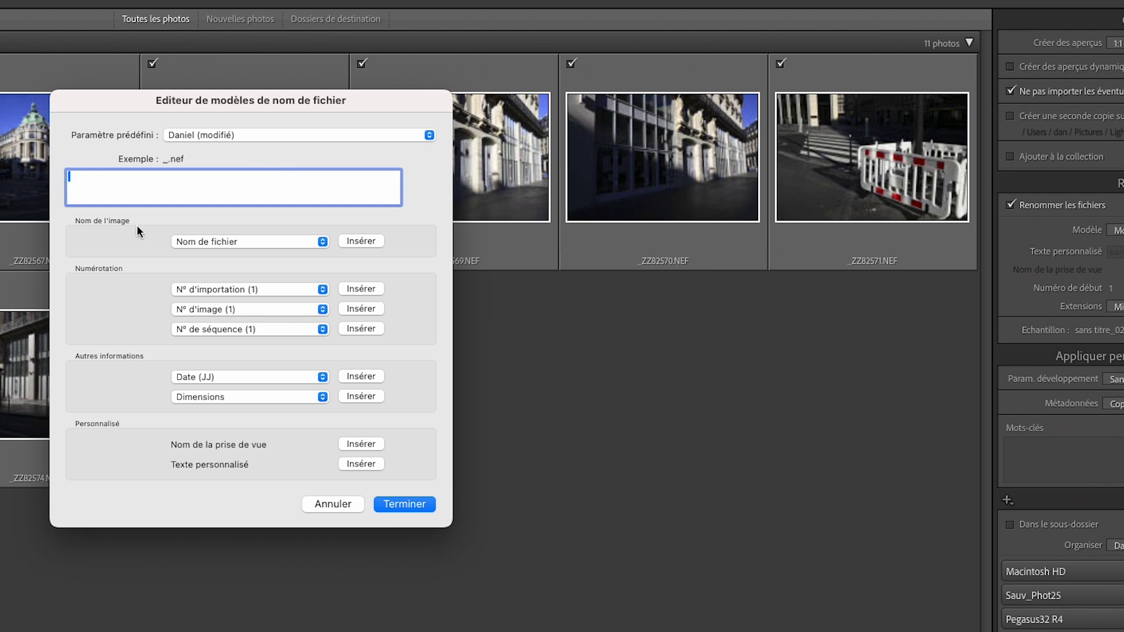
Step: Build the template from Texte personnalisé, Date (JJ Mois AAAA) and N° de séquence (001), separated by underscores
click(359, 464)
text(_)
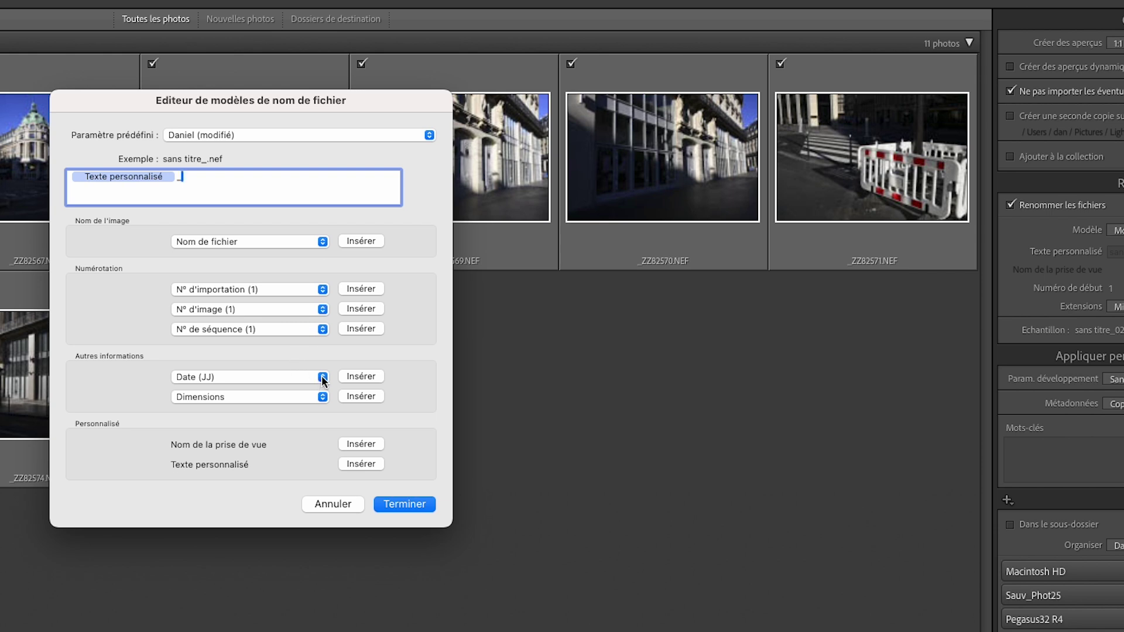
click(301, 377)
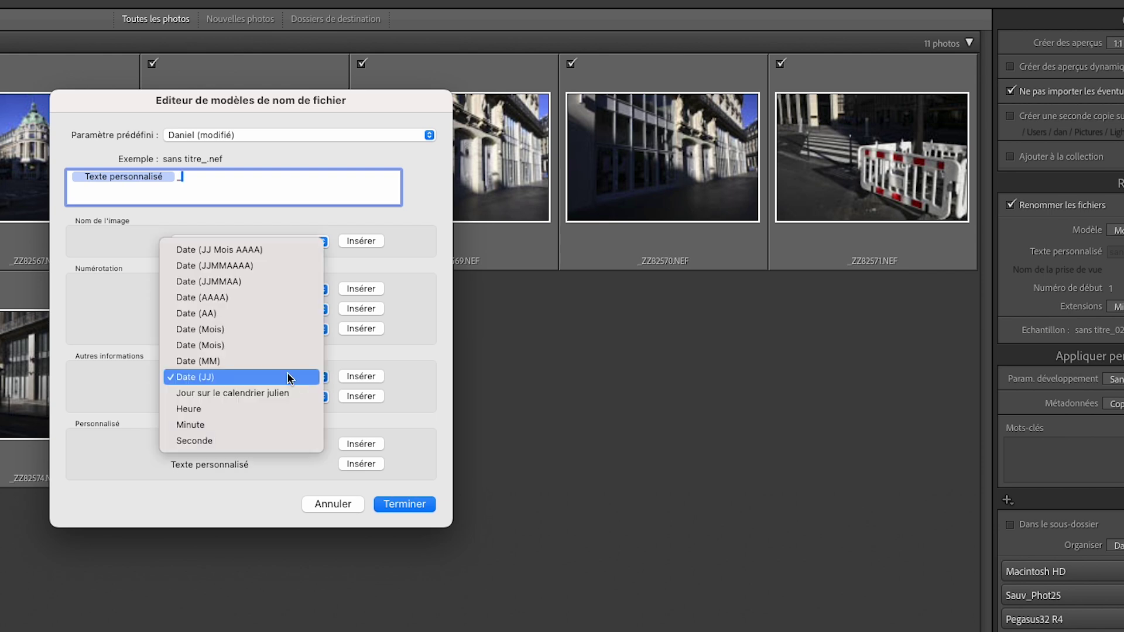
click(205, 249)
text(_)
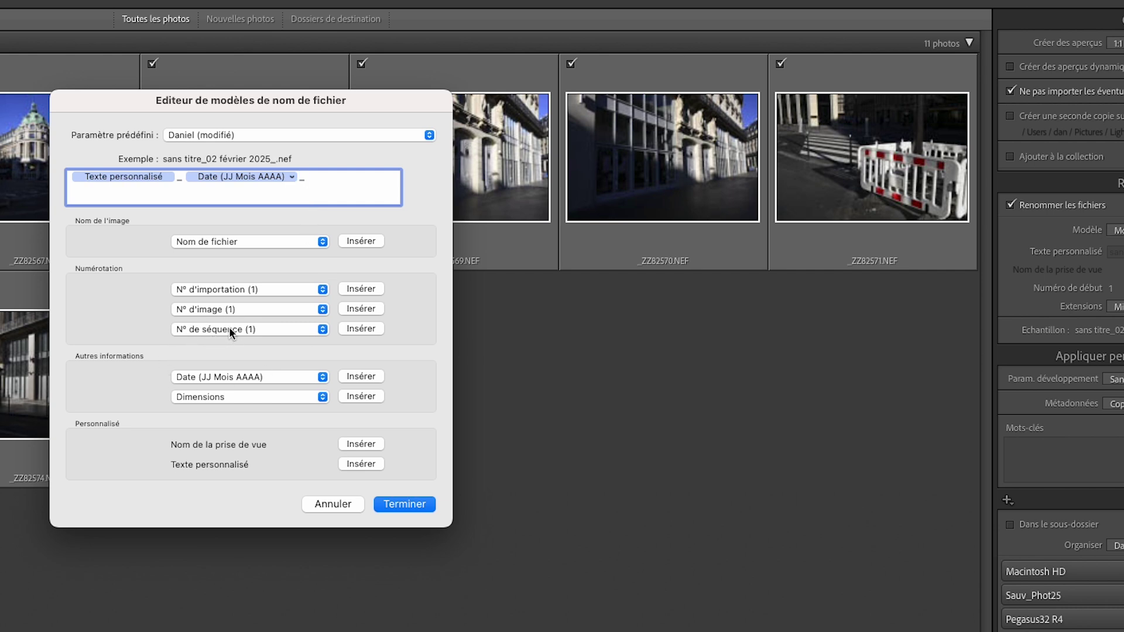
click(293, 328)
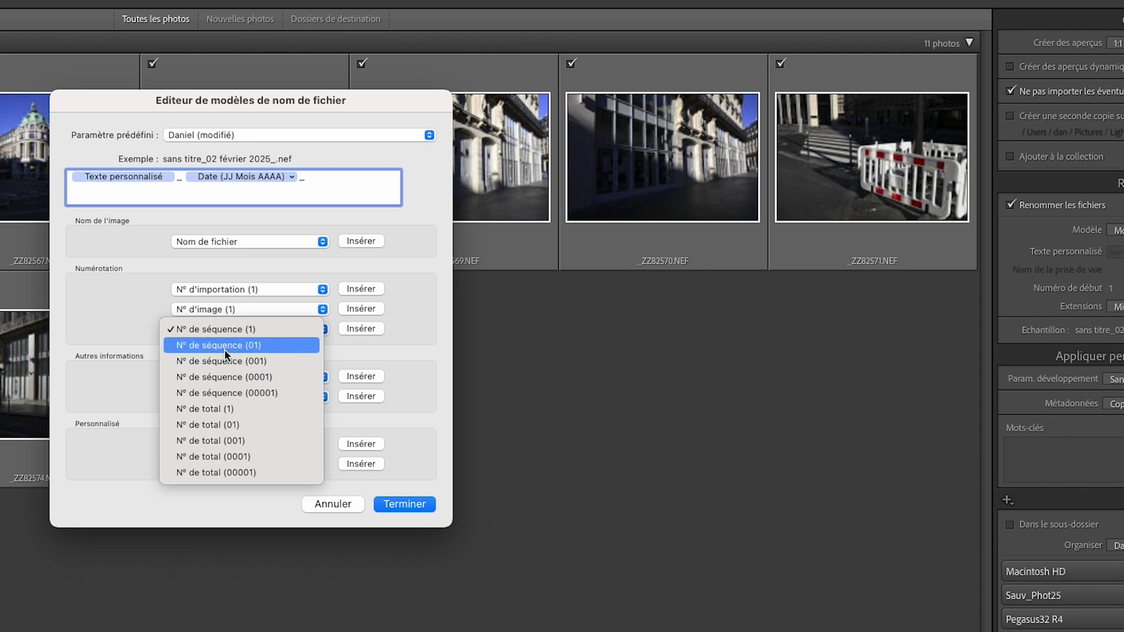
click(285, 361)
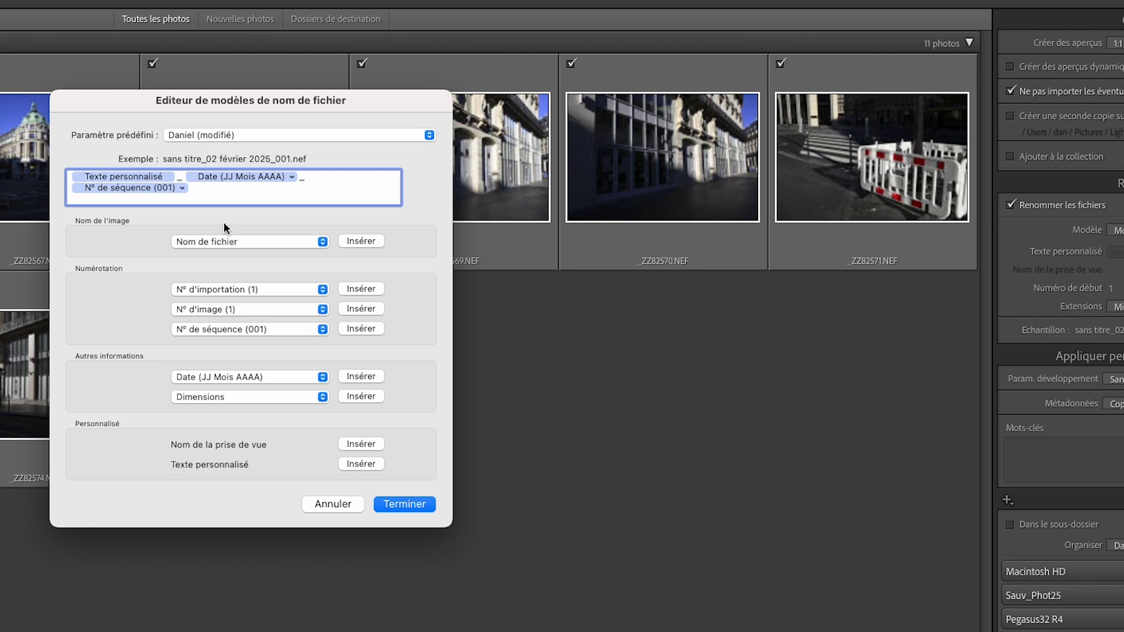
Step: Begin saving the template as a new preset, cancel it, and leave the template editor without keeping the changes
click(265, 134)
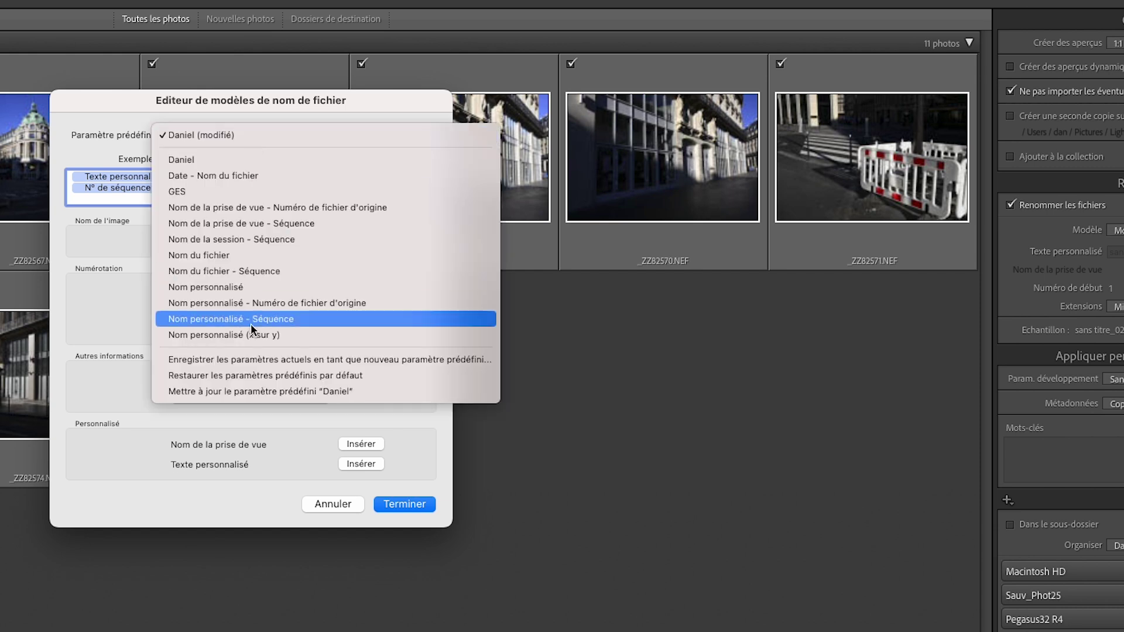
click(258, 361)
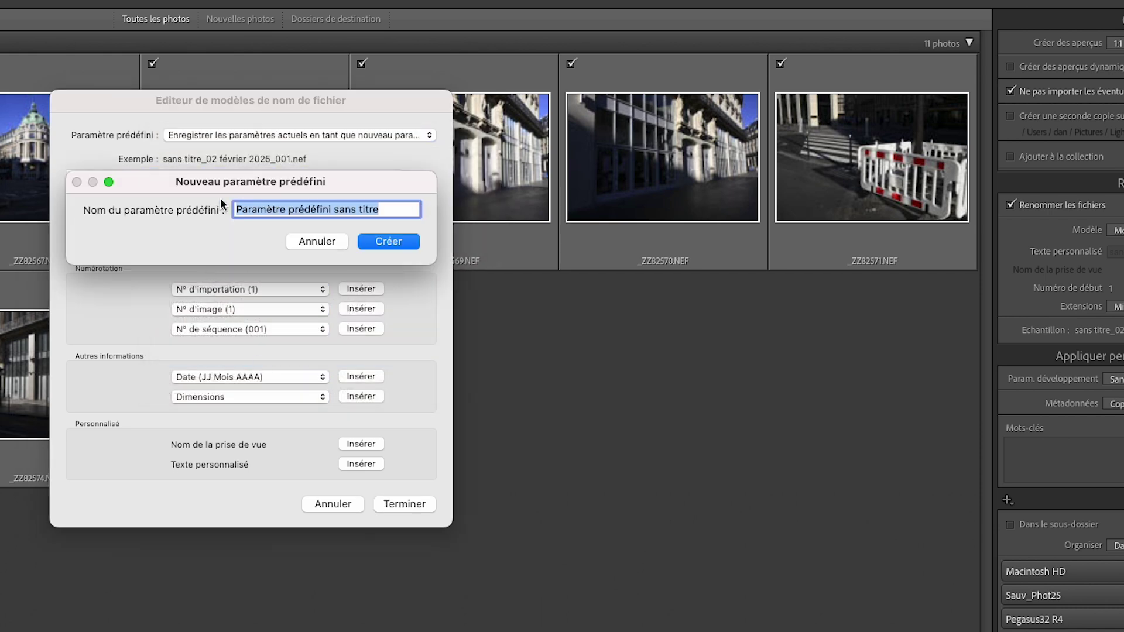
click(321, 241)
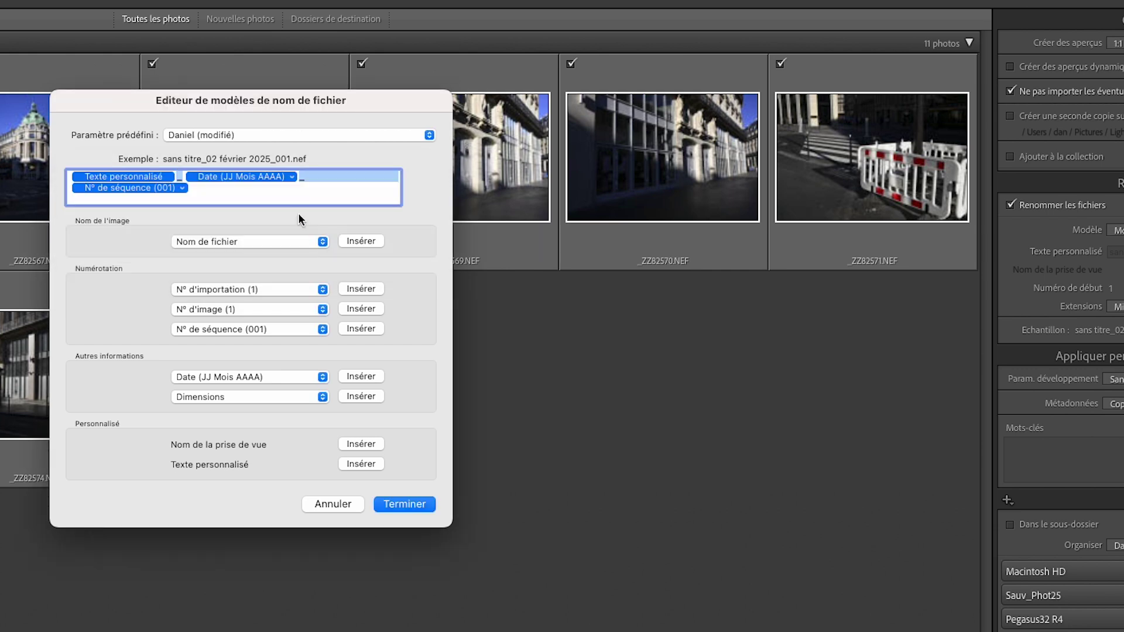
click(254, 136)
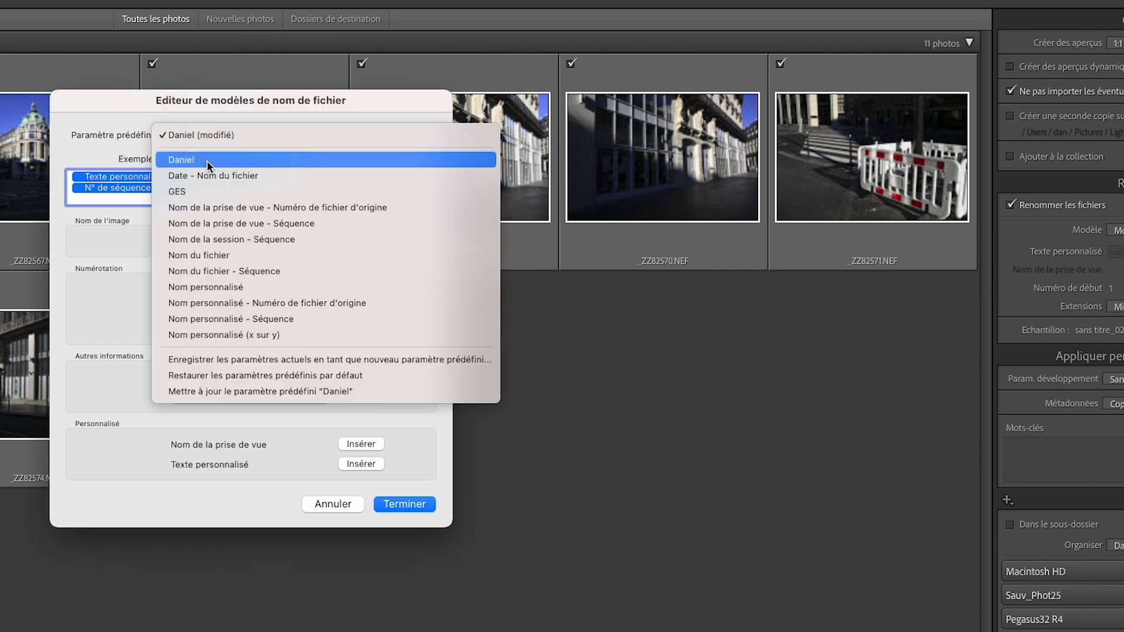
click(338, 501)
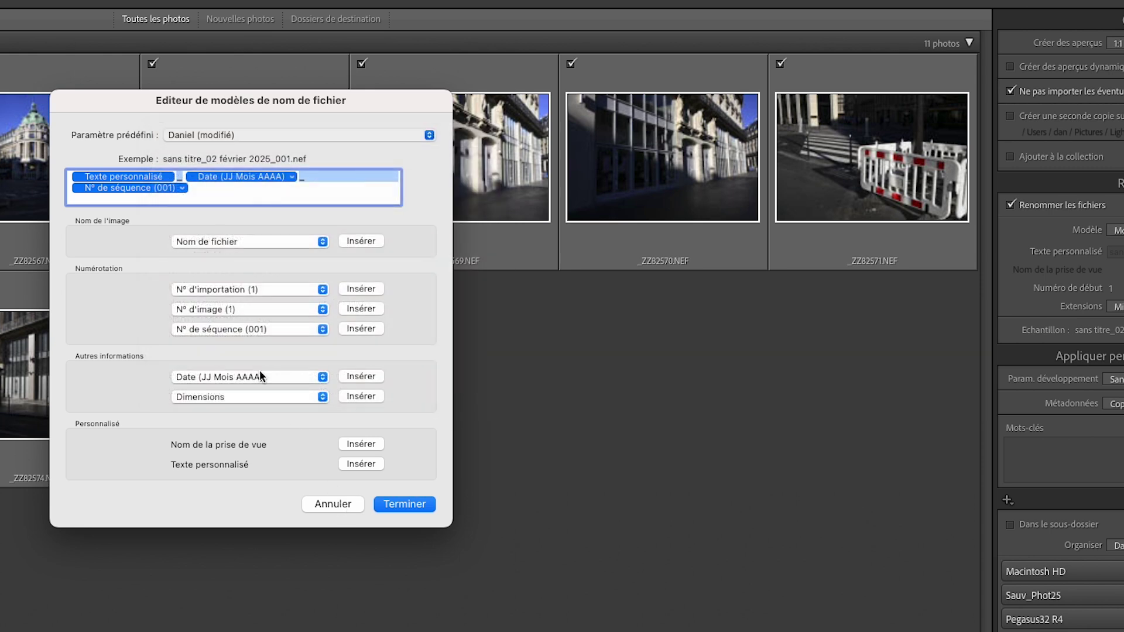
click(333, 504)
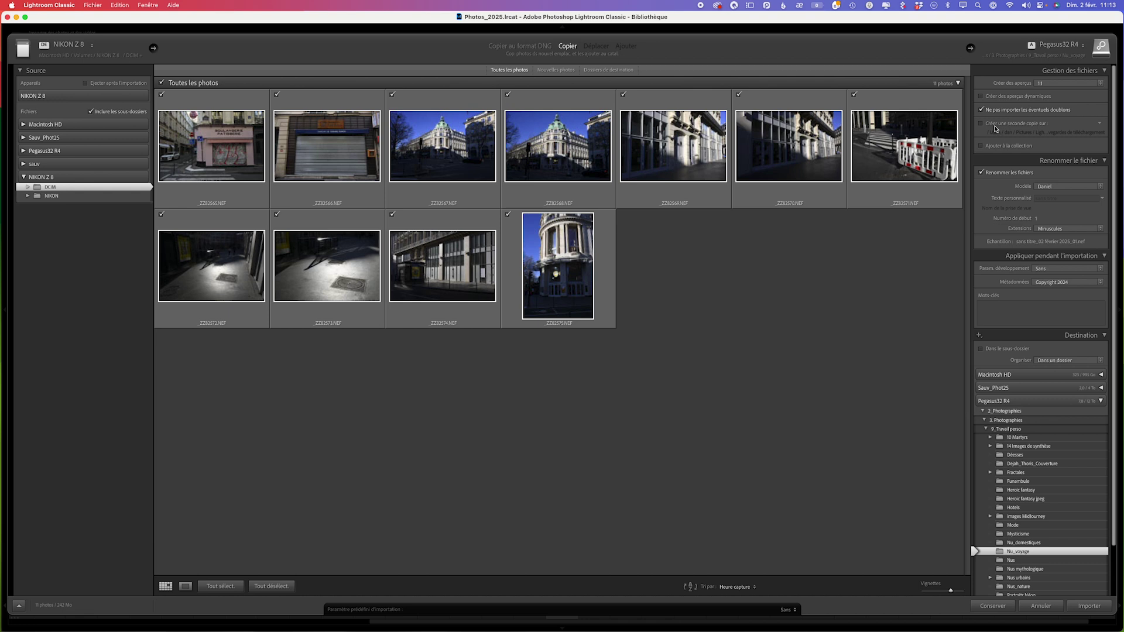
Step: Enable adding the imported photos to a collection
click(980, 147)
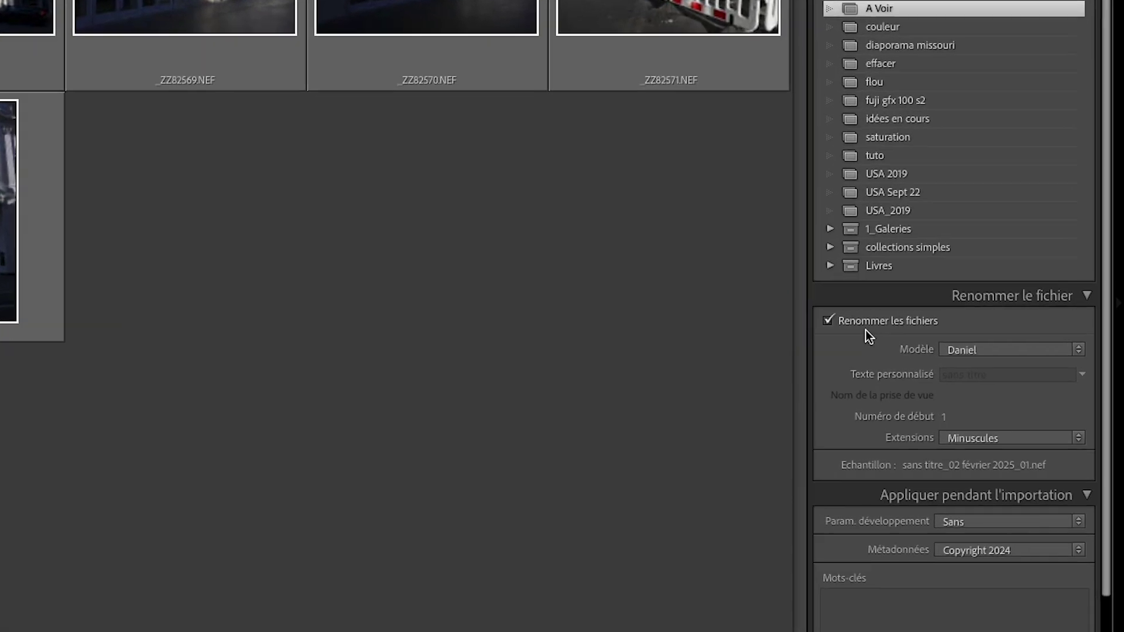
Step: Keep file renaming enabled with the current personal template and set its custom text to Paris 09
click(827, 321)
click(827, 321)
click(988, 347)
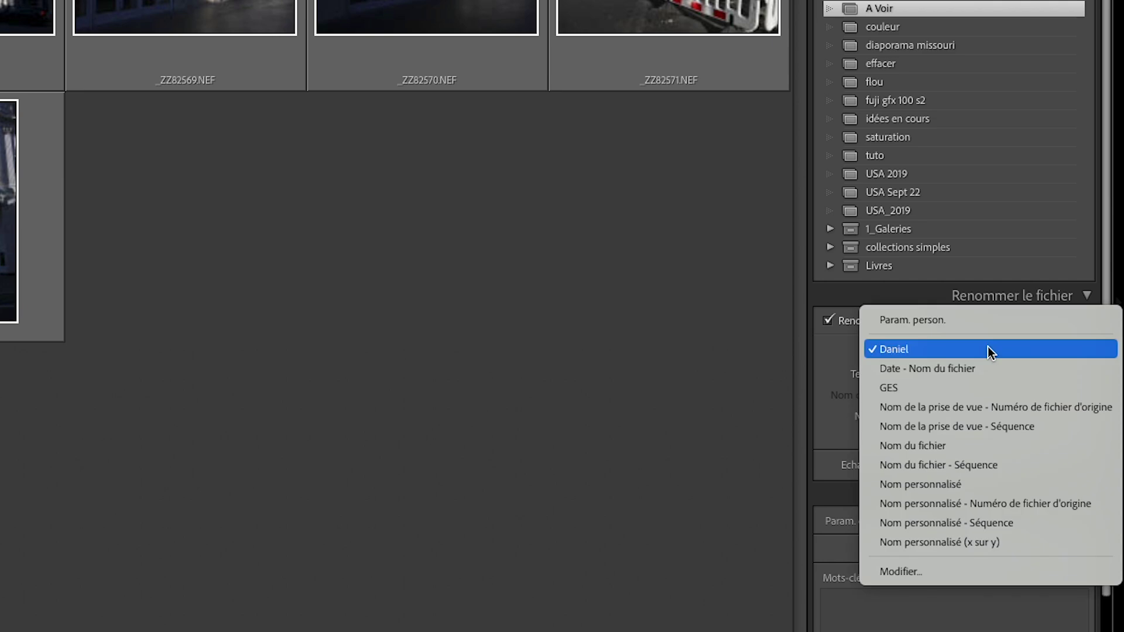
click(908, 349)
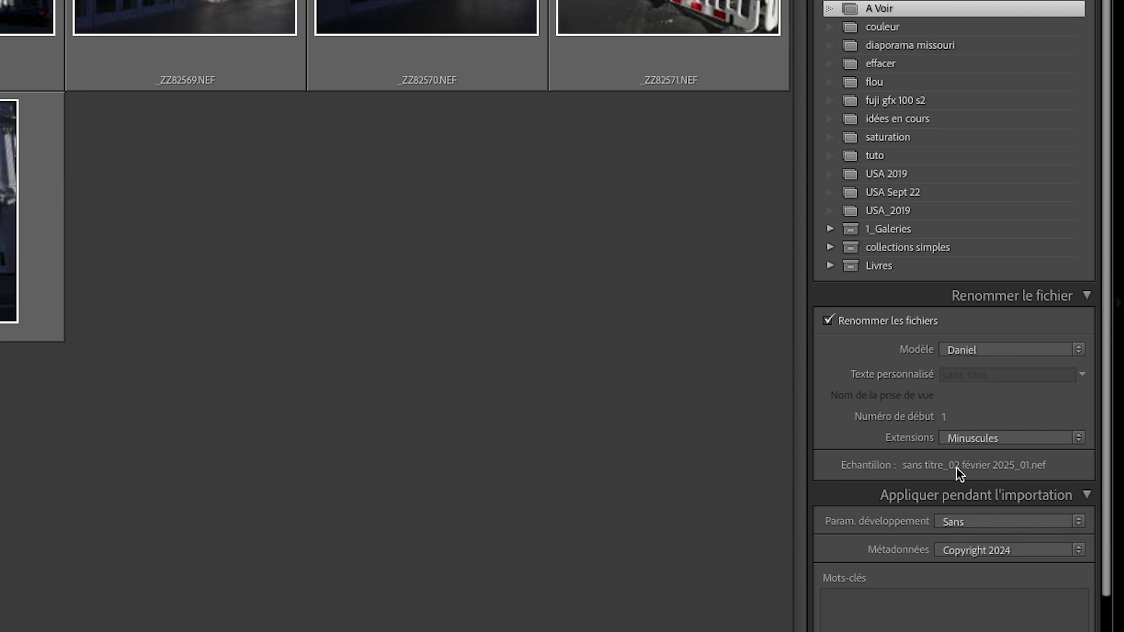
click(958, 376)
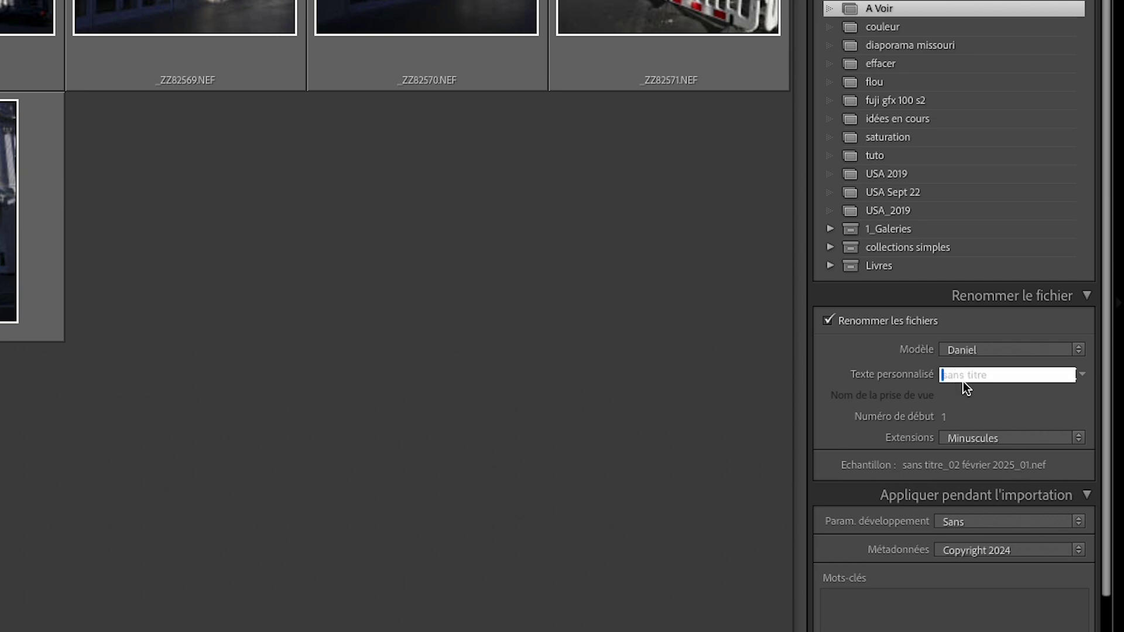
text(Paris 09)
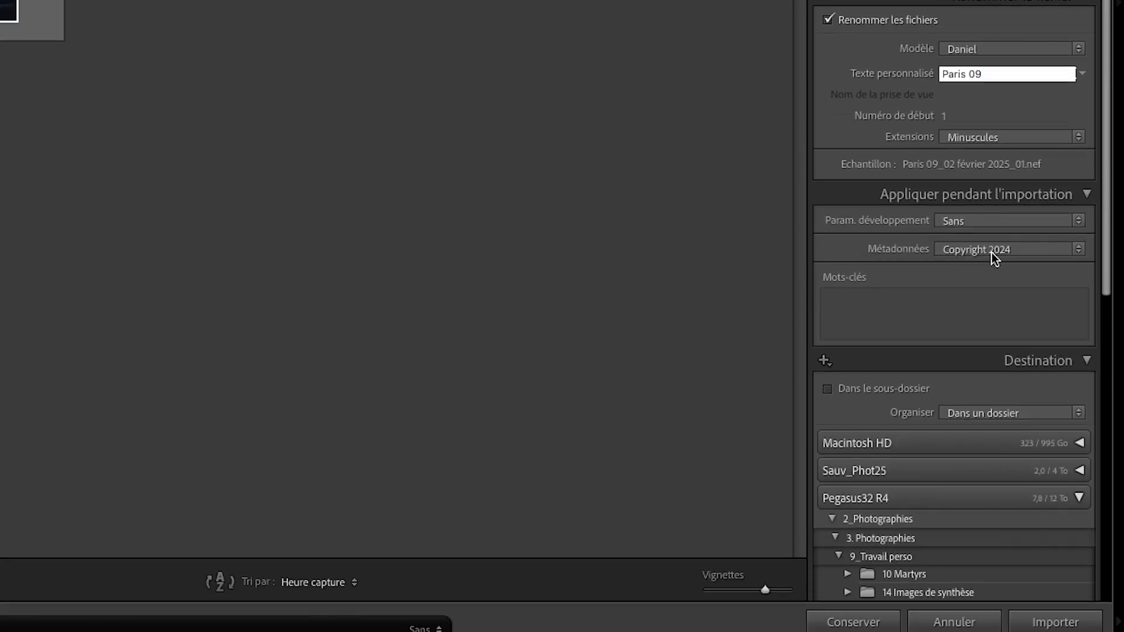
Step: Keep the Copyright 2024 metadata preset and the Dans un dossier organization for the destination
click(992, 252)
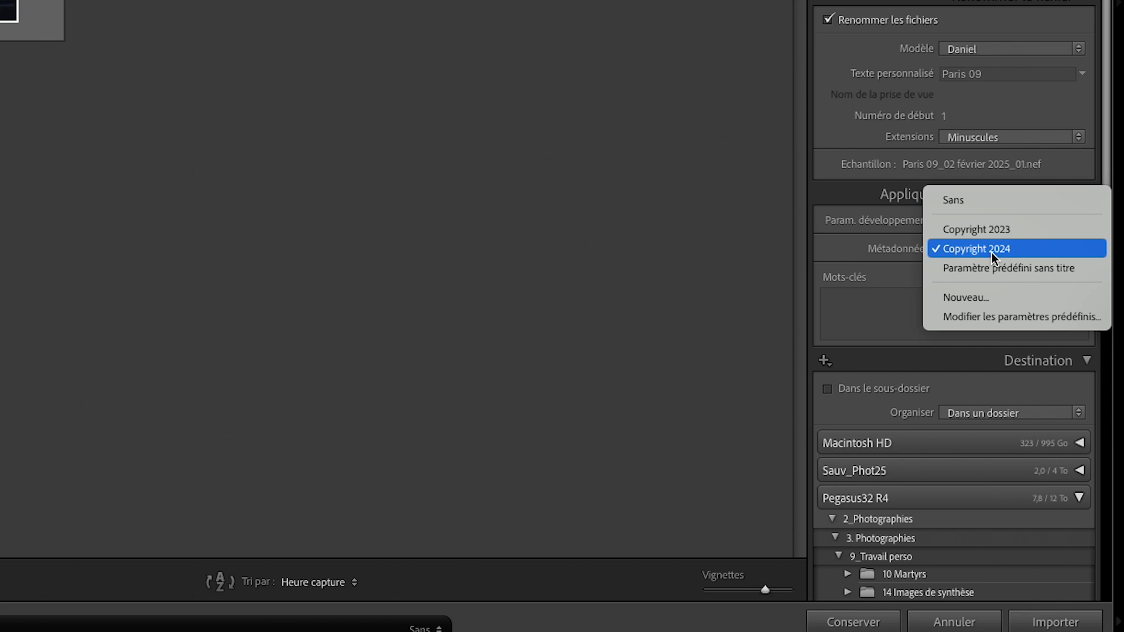
click(991, 252)
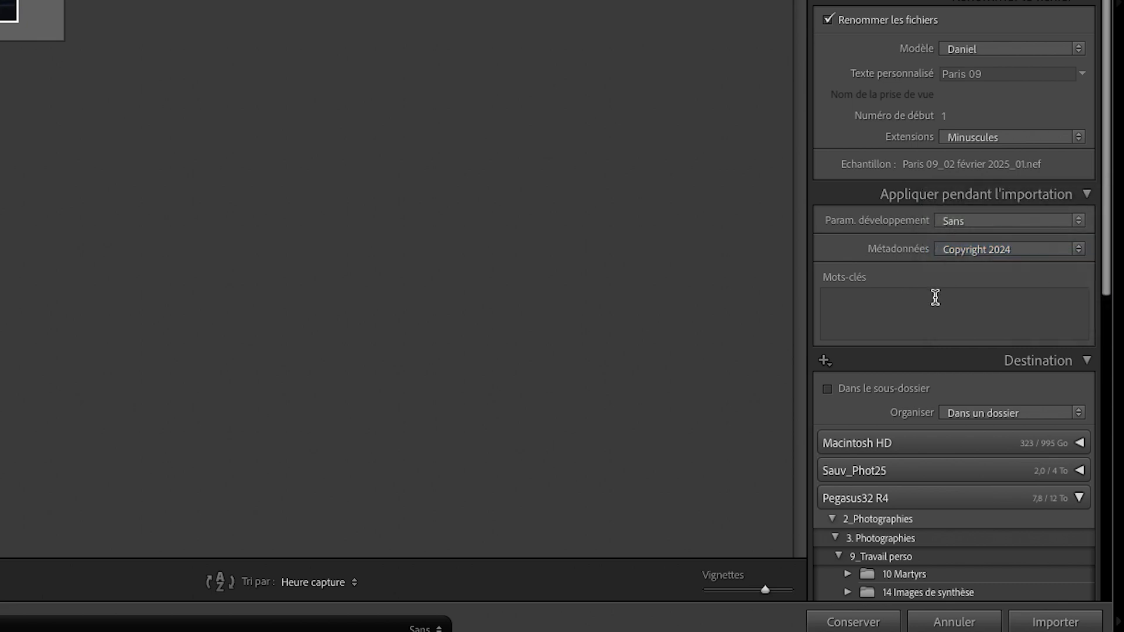
scroll(936, 287, down, 3)
scroll(927, 287, down, 10)
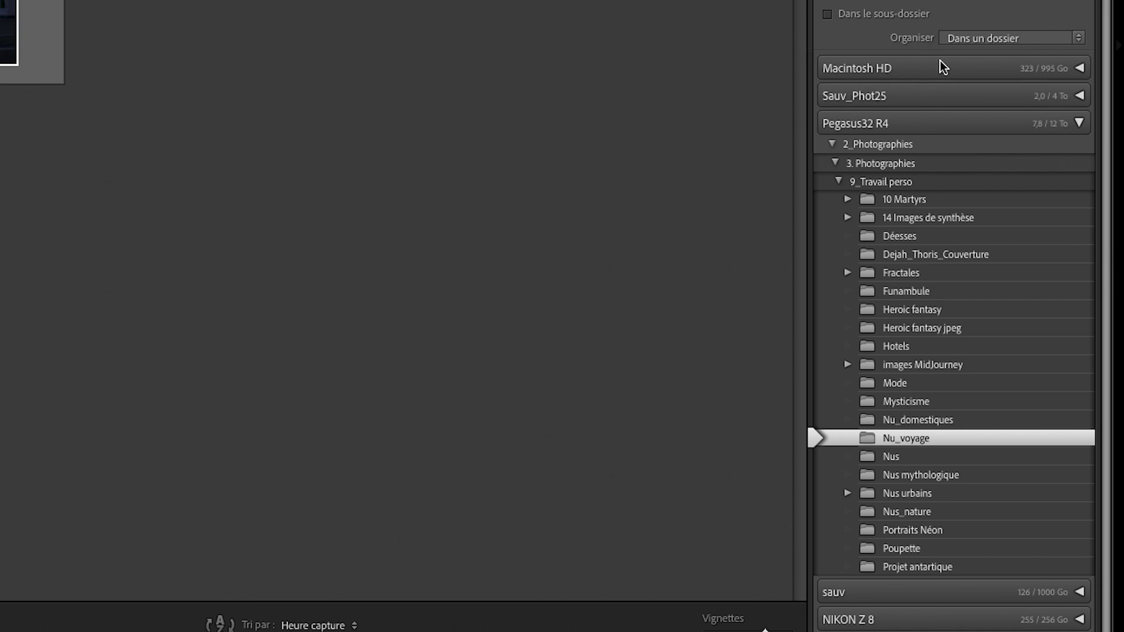
click(1011, 38)
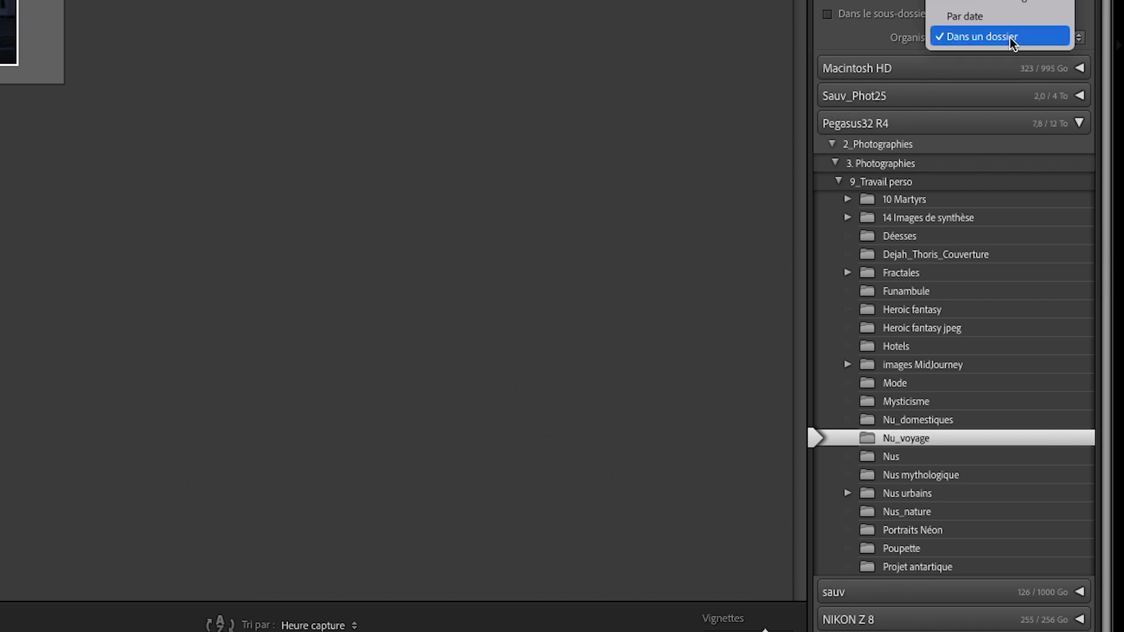
click(985, 38)
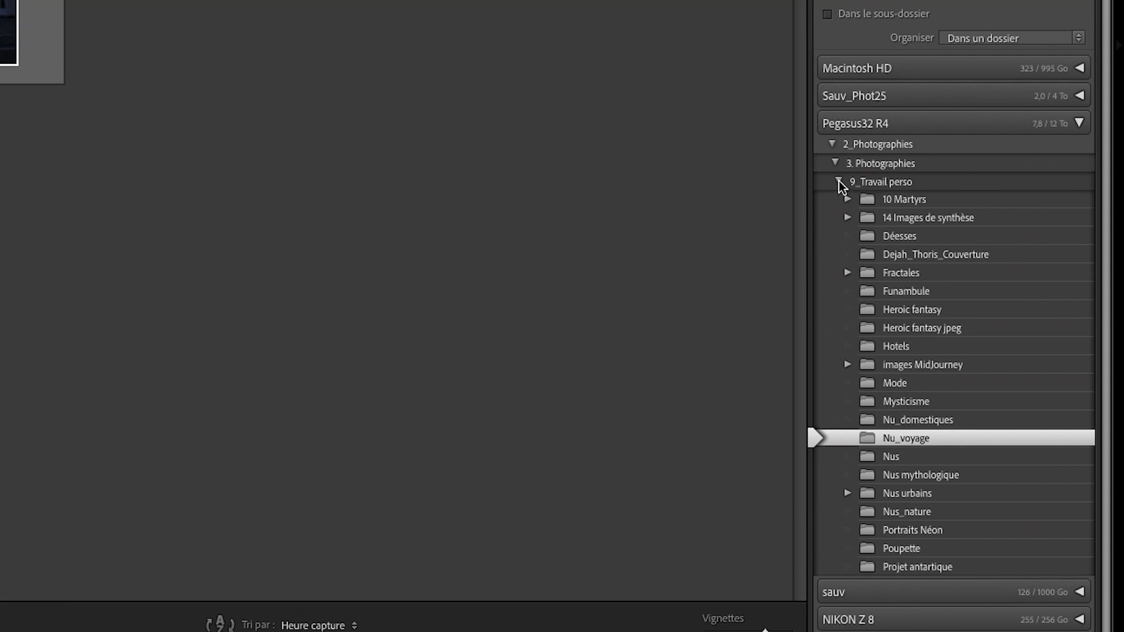
Step: Collapse the 9_Travail perso folder in the destination tree and expand 1_Raw on Pegasus32 R4
click(878, 182)
click(838, 182)
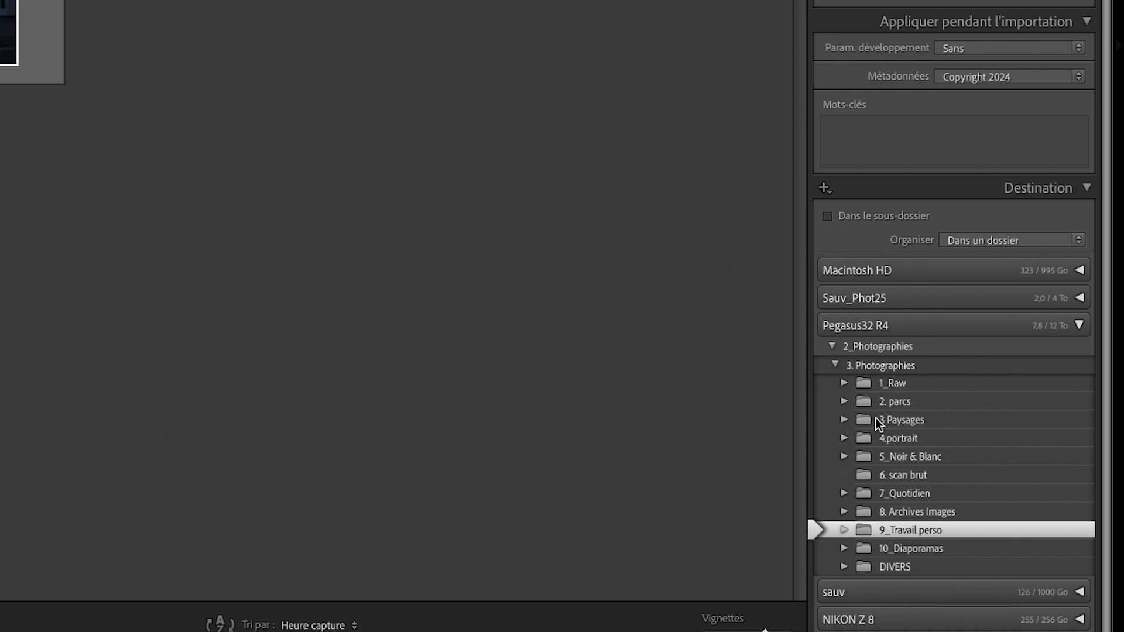
click(843, 383)
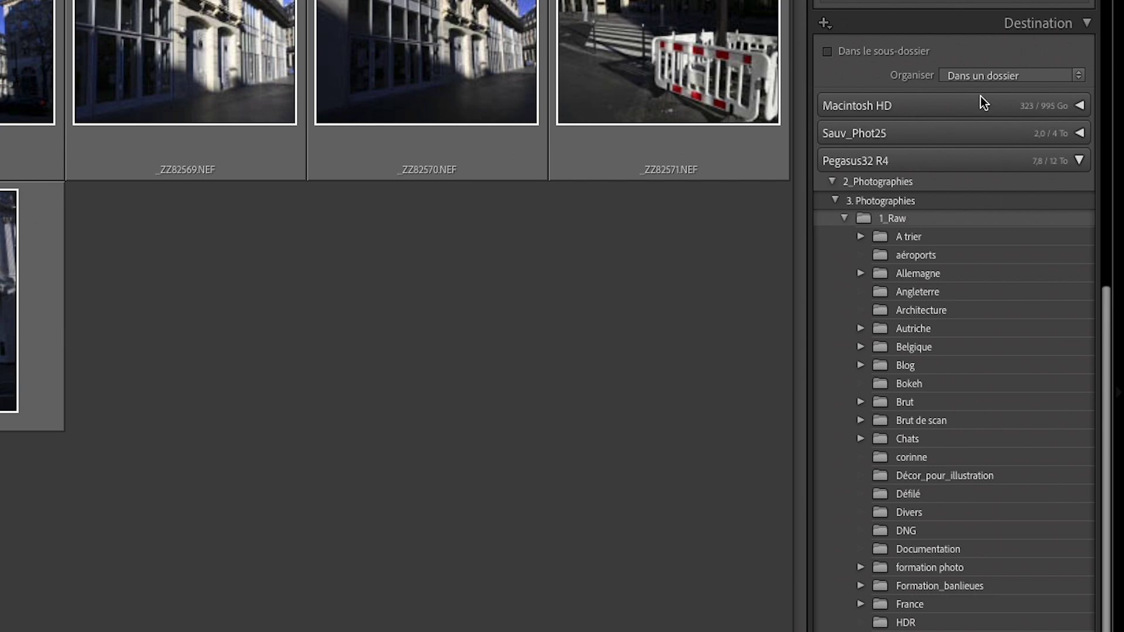
Step: Try organizing the destination by date, check the planned date subfolders, and revert to Dans un dossier
click(990, 75)
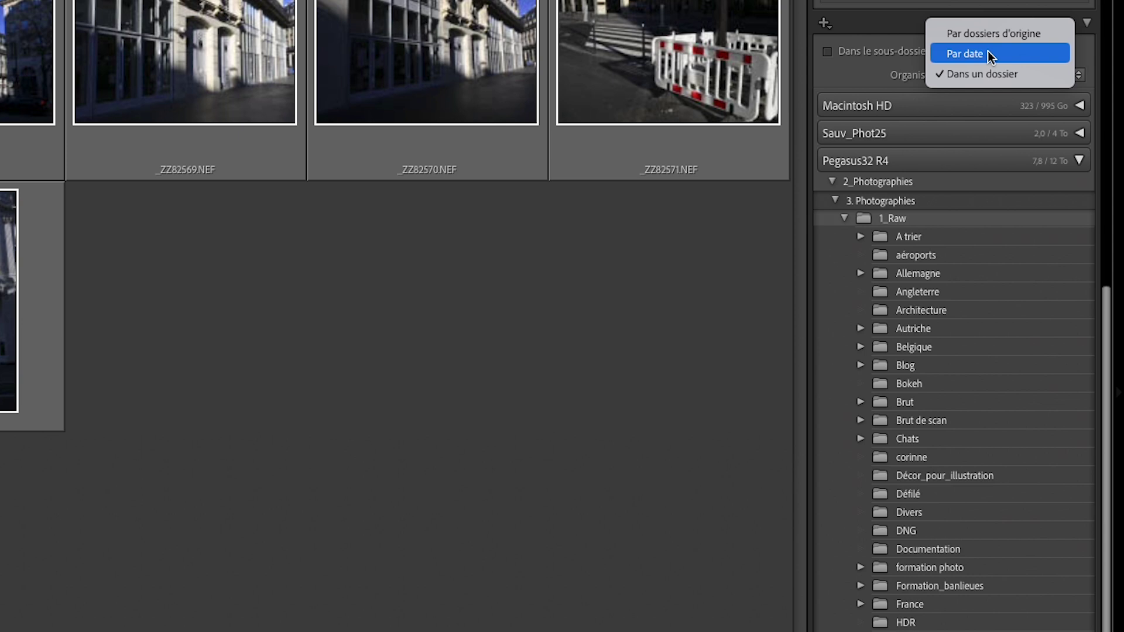
click(989, 54)
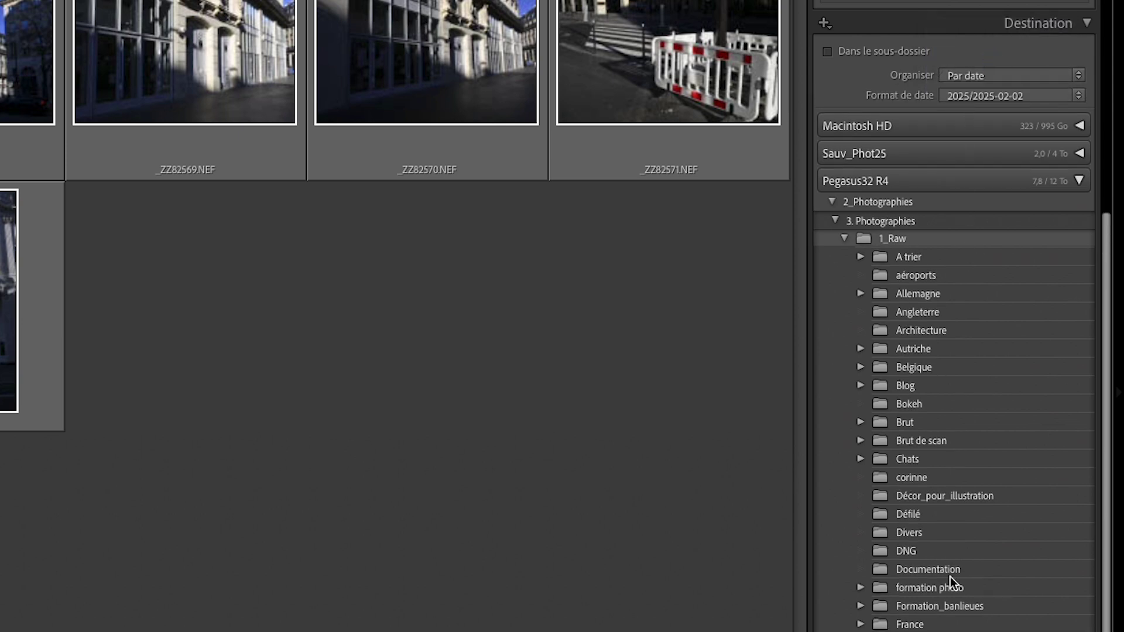
scroll(950, 578, down, 5)
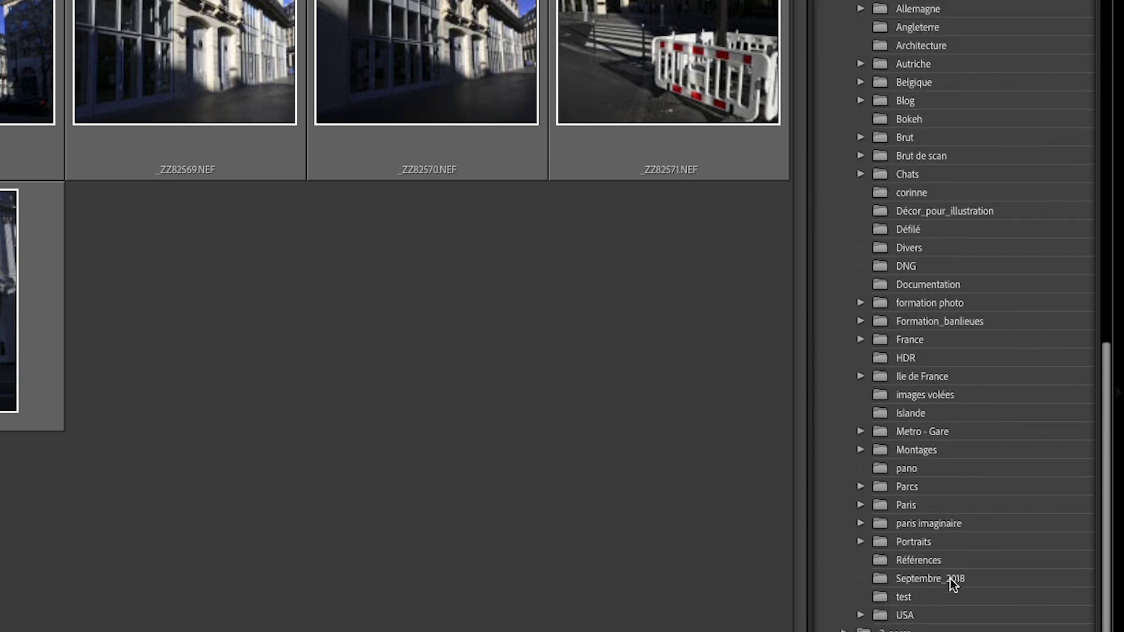
scroll(950, 579, down, 5)
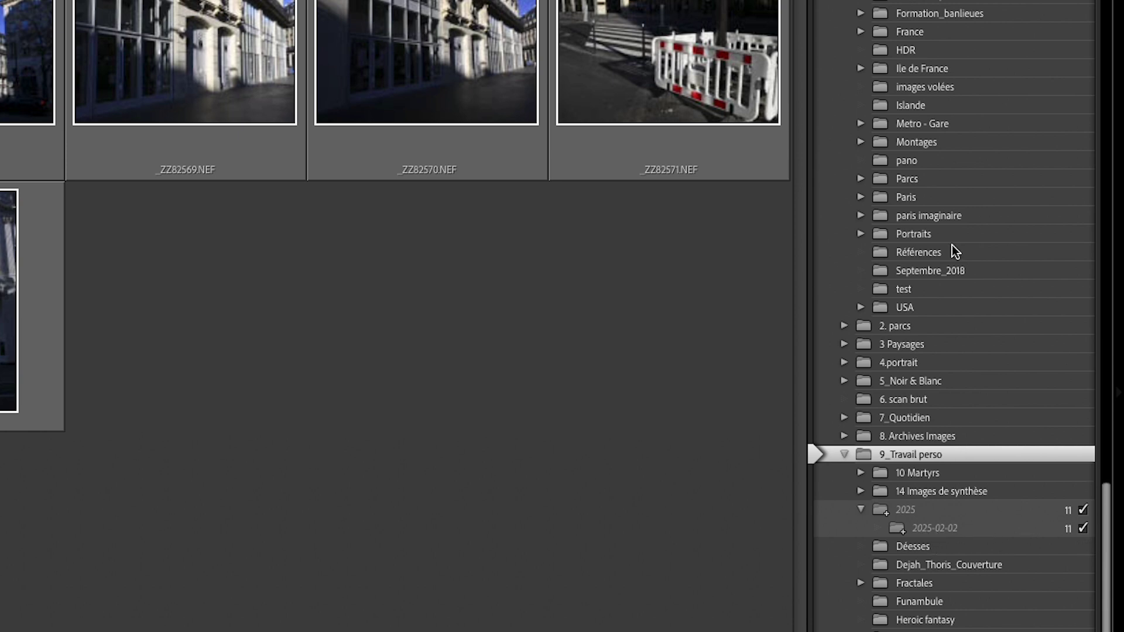
scroll(960, 157, up, 20)
scroll(941, 474, down, 15)
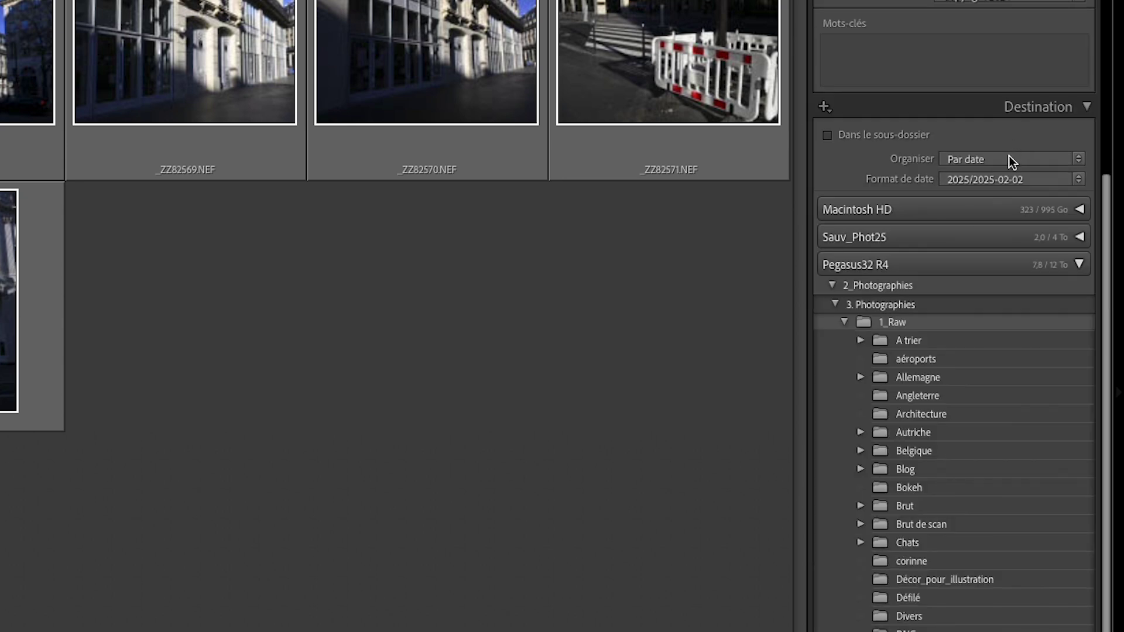
click(1012, 161)
click(1000, 185)
Step: Expand the Paris folder inside 1_Raw and choose its Paris09 subfolder as the import destination
scroll(971, 533, down, 3)
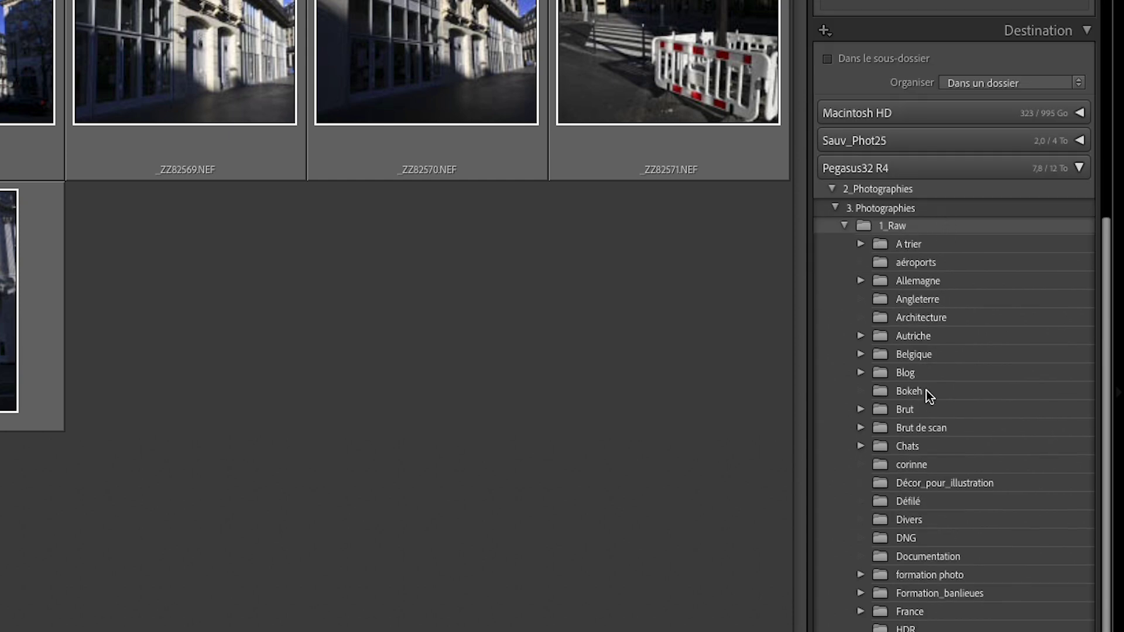
scroll(927, 390, down, 5)
scroll(927, 391, down, 2)
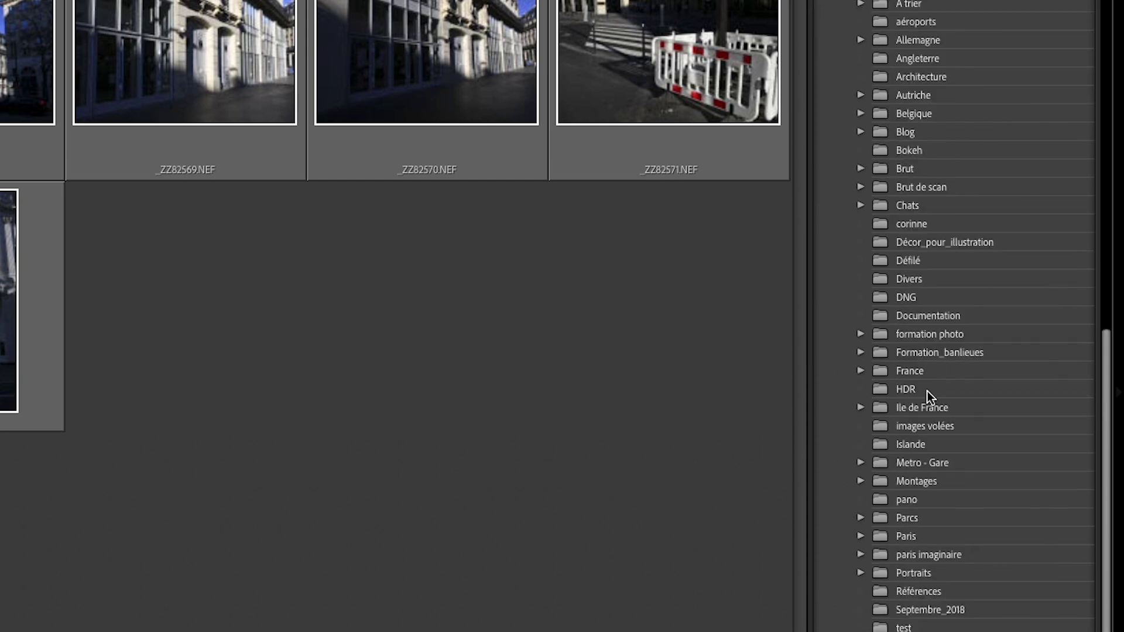
click(861, 538)
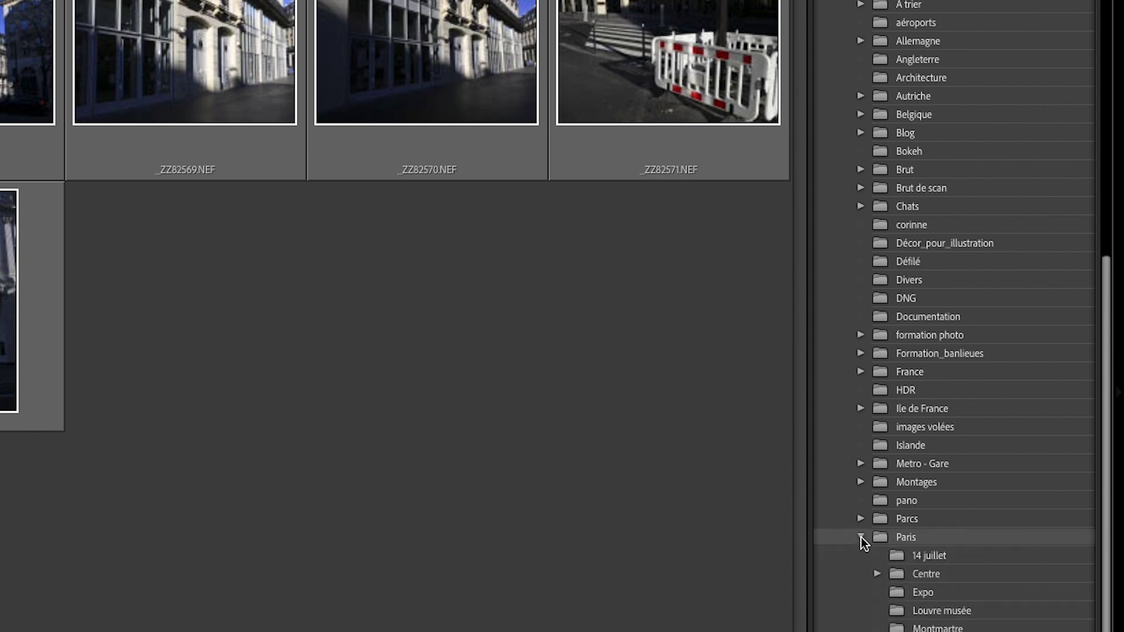
scroll(862, 541, down, 10)
scroll(937, 377, down, 1)
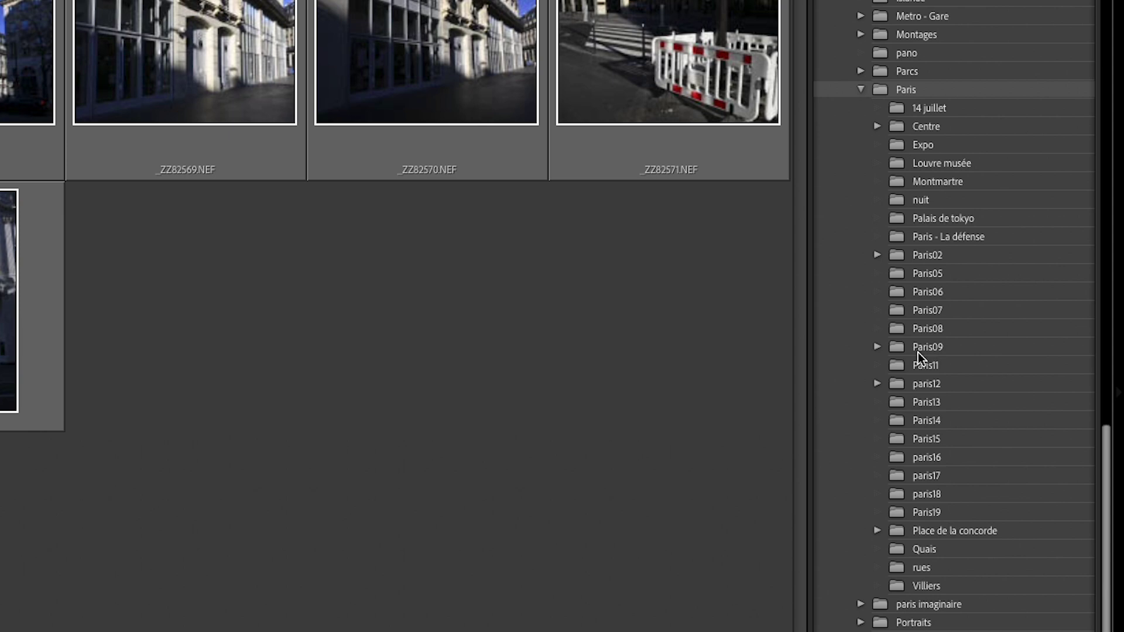
click(902, 349)
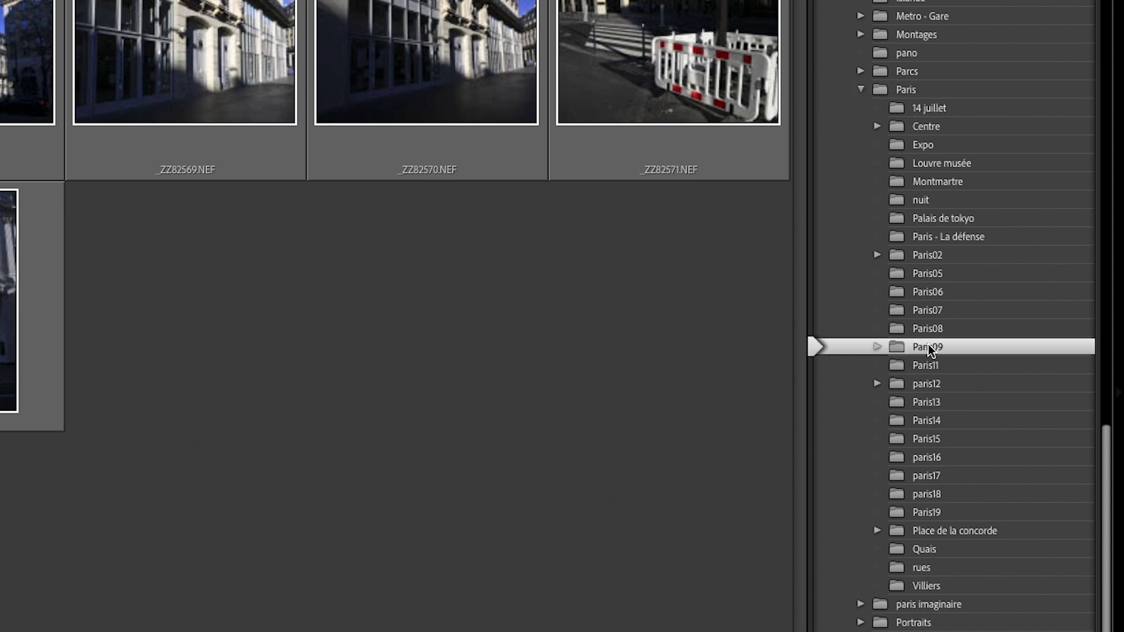
Step: Check the destination settings and start importing the selected photos from the NIKON Z 8 card
scroll(940, 335, up, 11)
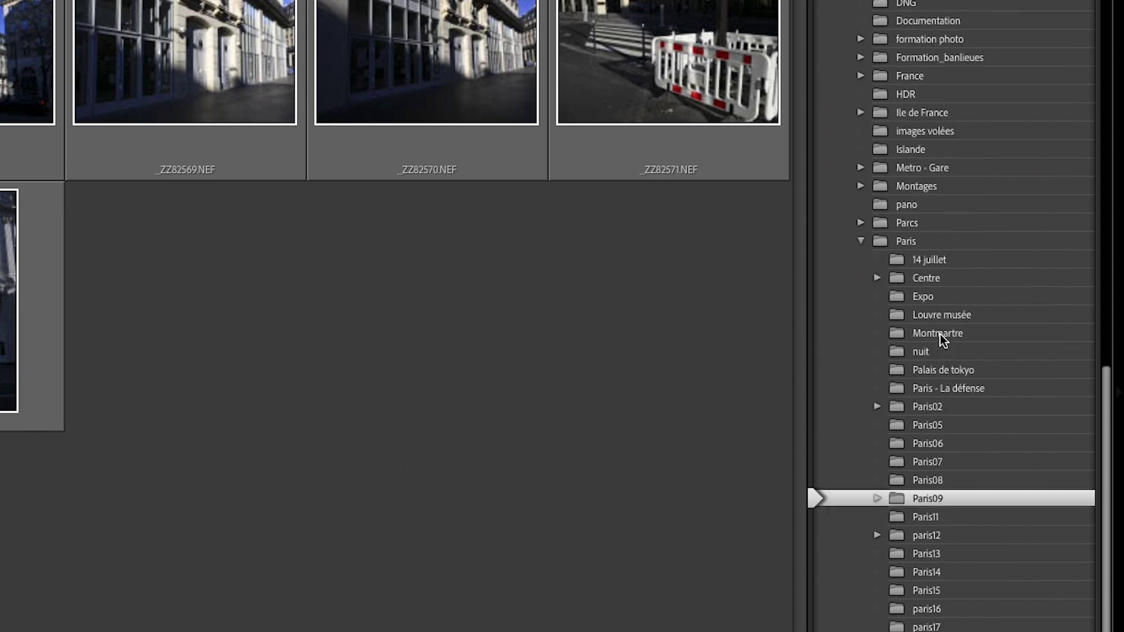
scroll(941, 333, up, 2)
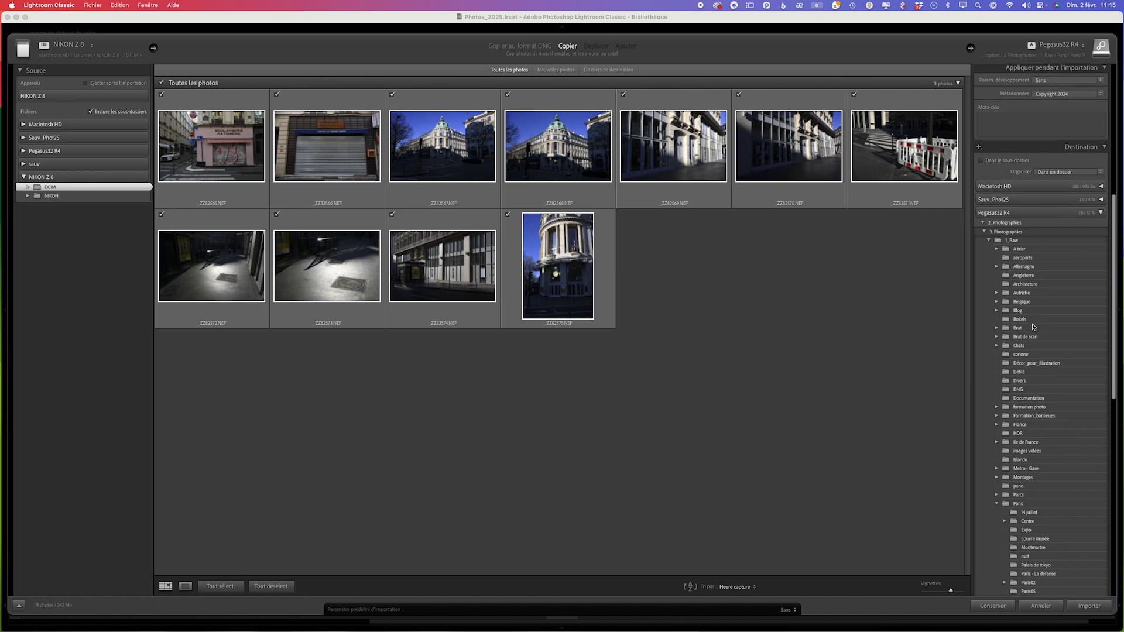
scroll(1047, 263, down, 5)
click(1087, 607)
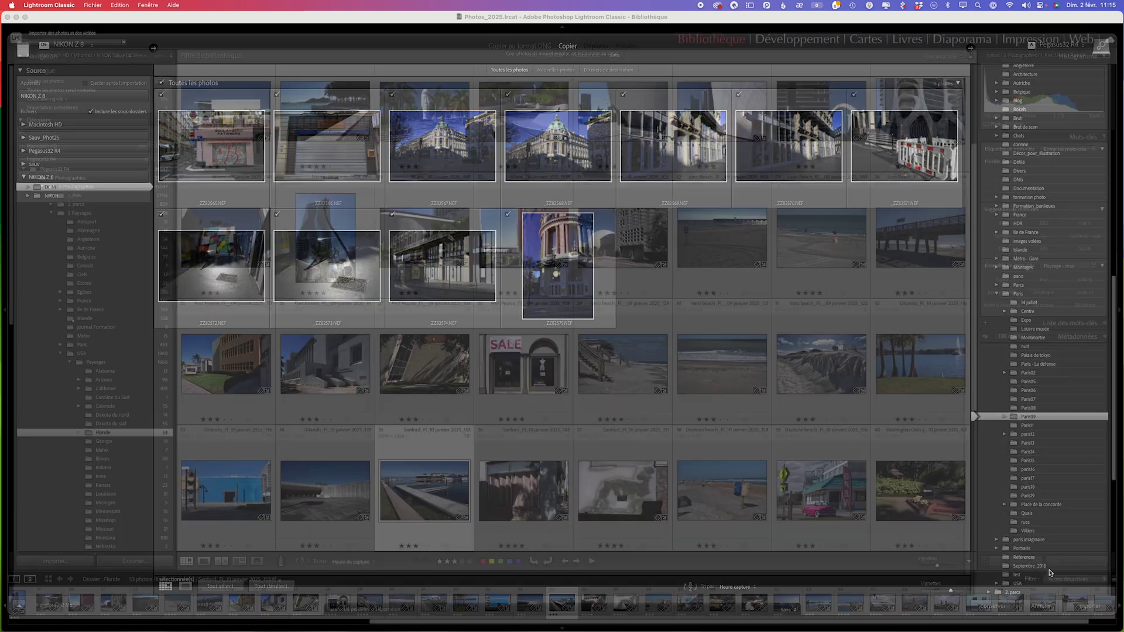